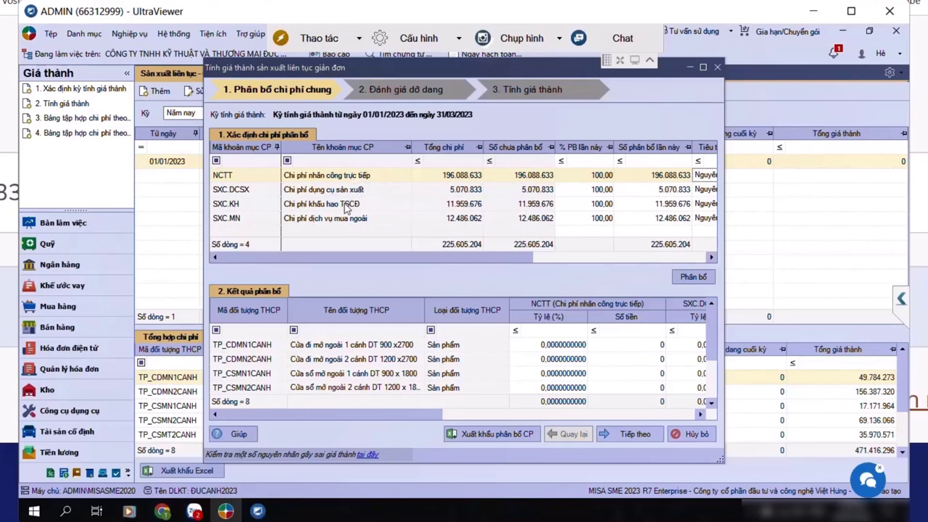
# Step: Check the allocation criteria of the four common cost items and allocate their costs to the product cost objects
pyautogui.moveTo(348, 256); pyautogui.dragTo(411, 264)
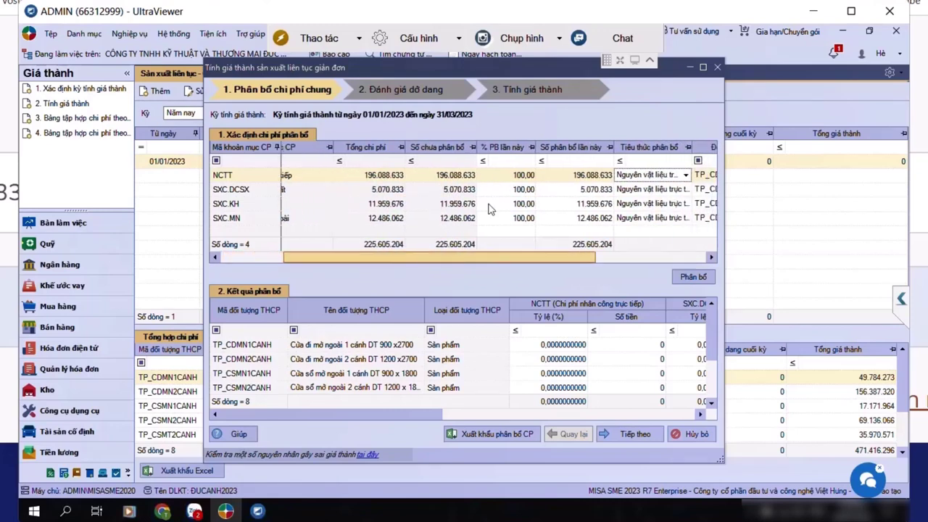
pyautogui.hscroll(-2, 499, 212)
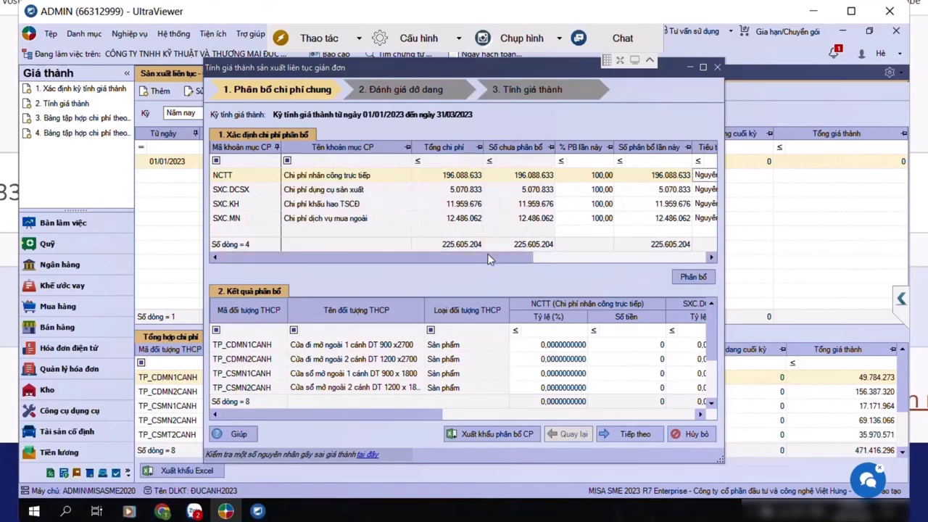
pyautogui.hscroll(2, 550, 270)
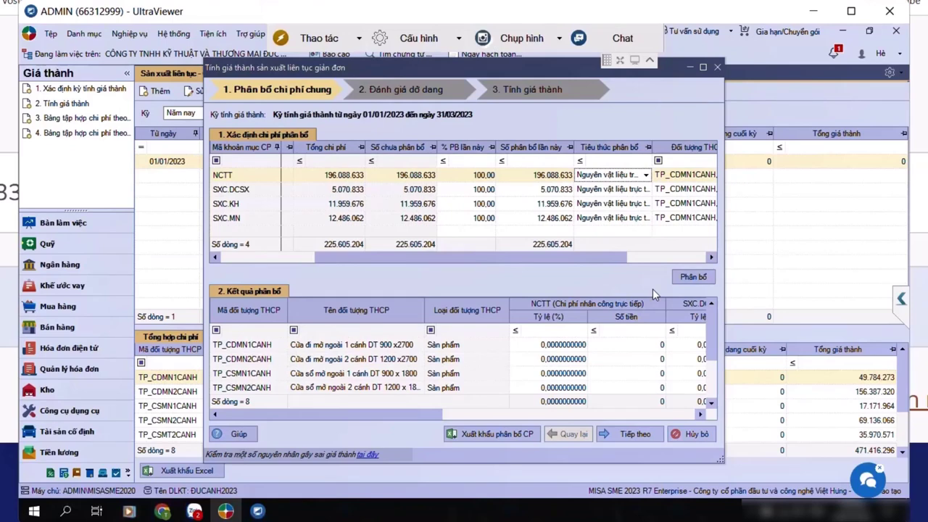
pyautogui.hscroll(2, 405, 307)
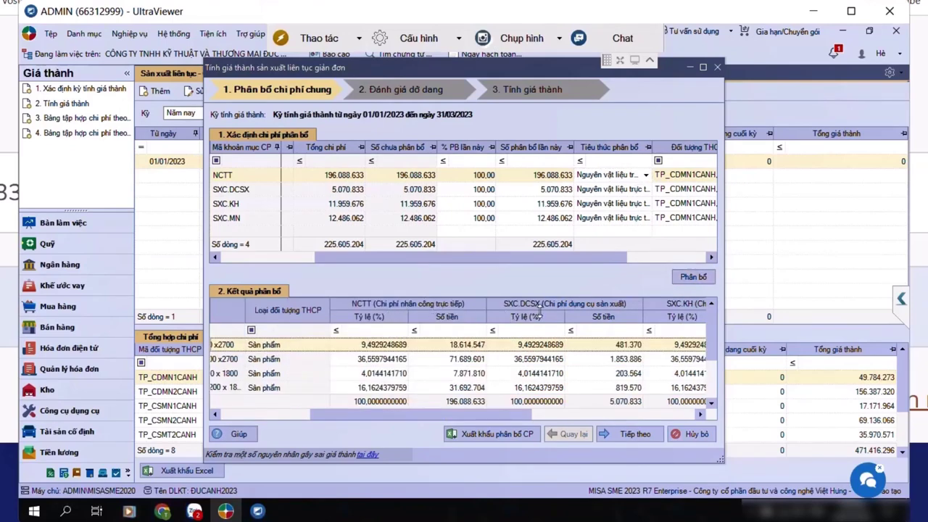
# Step: Review the allocated percentages and amounts for each product, and export the cost allocation to Excel
pyautogui.hscroll(2, 566, 417)
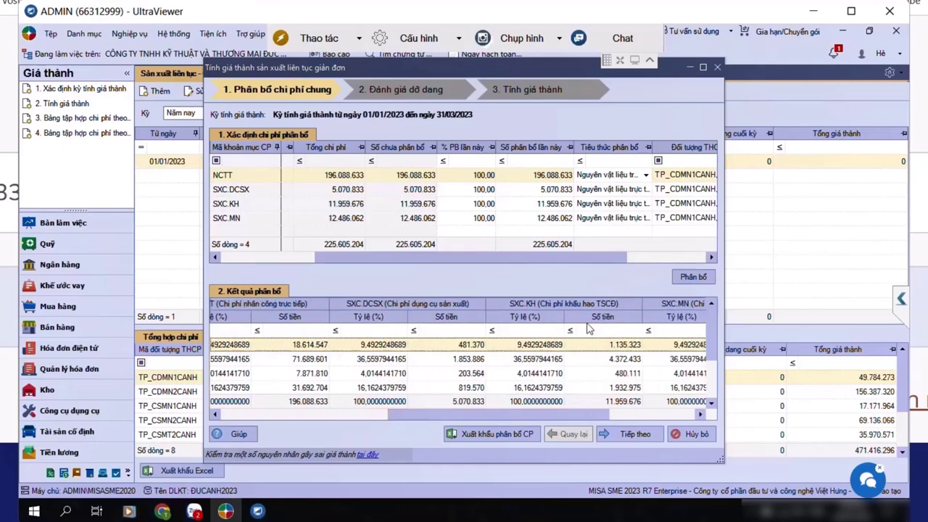
pyautogui.hscroll(2, 567, 414)
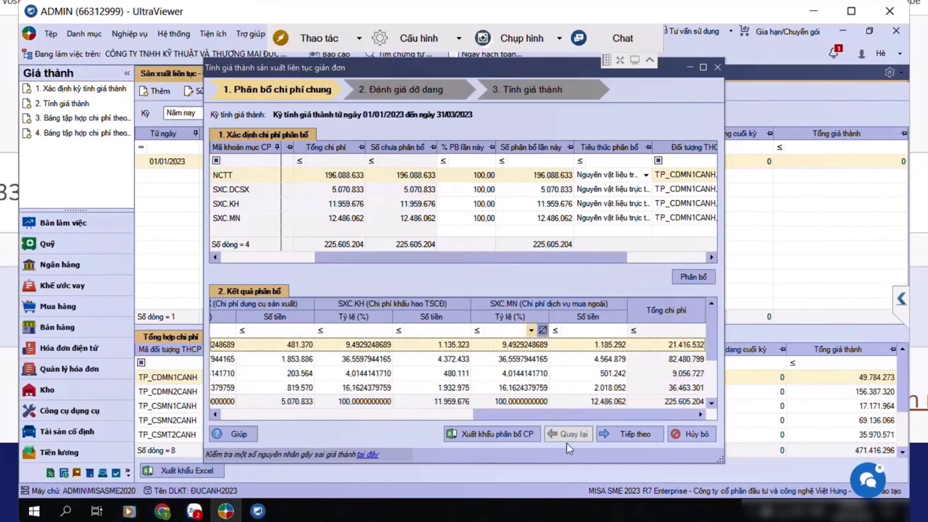
pyautogui.moveTo(645, 413); pyautogui.dragTo(367, 410)
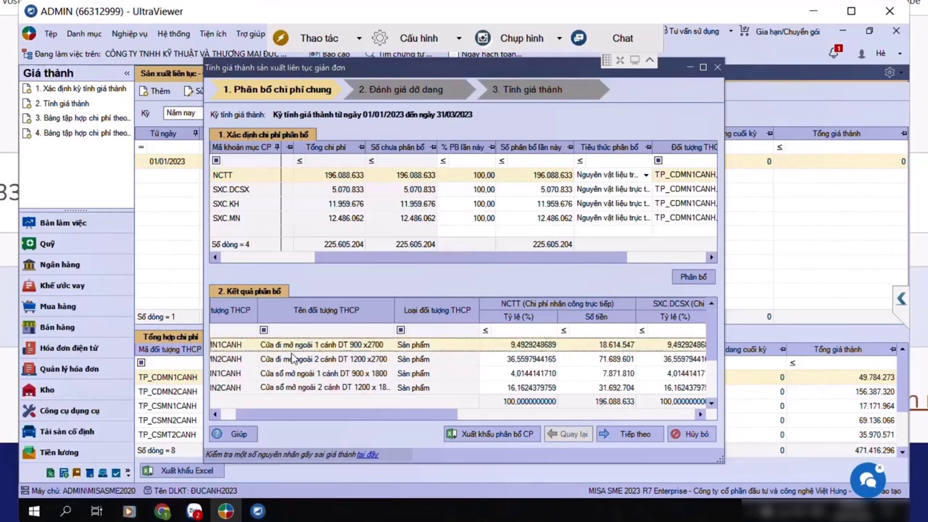
pyautogui.scroll(-2, 291, 378)
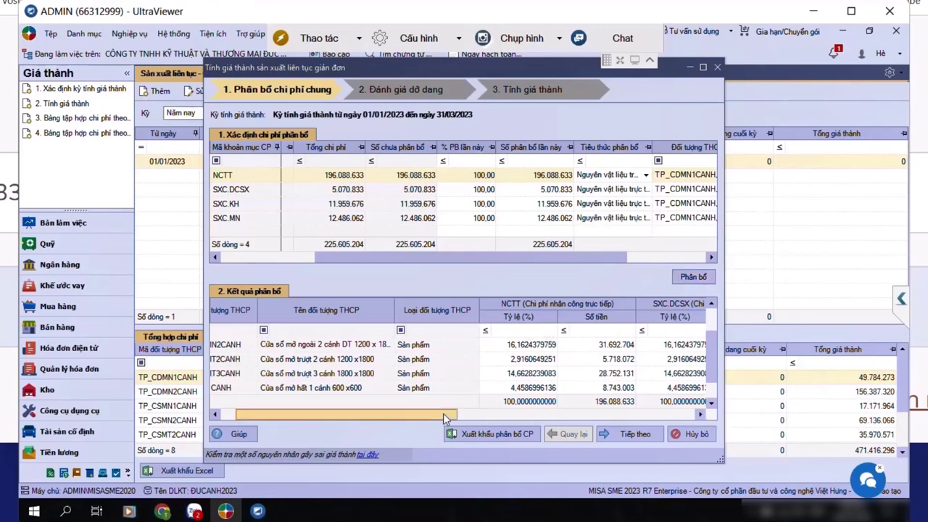
pyautogui.click(508, 414)
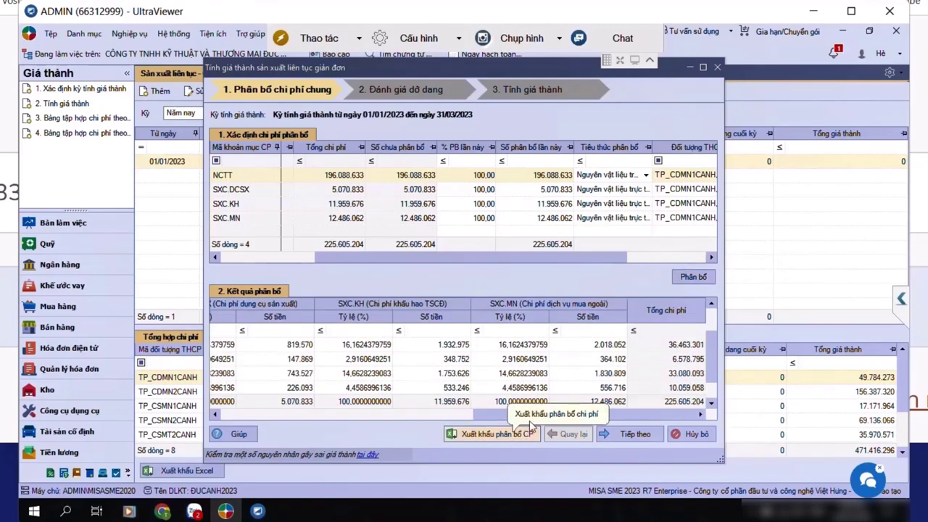
pyautogui.click(493, 434)
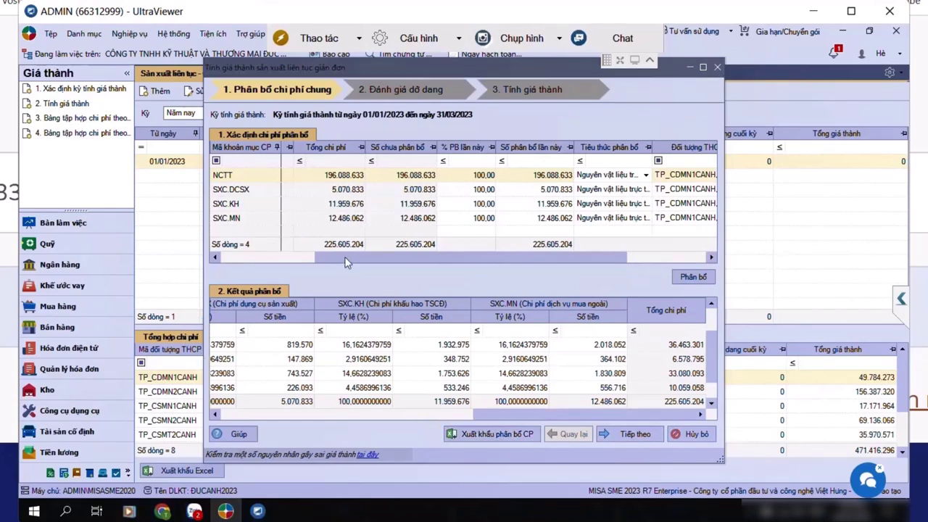
pyautogui.click(510, 308)
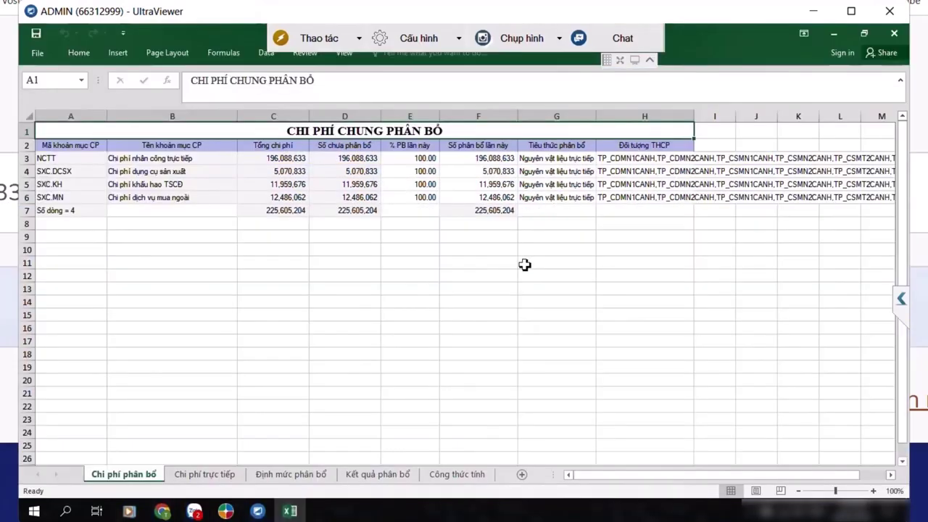
# Step: Check the total cost of each of the four cost items on the Chi phí phân bổ sheet
pyautogui.click(288, 157)
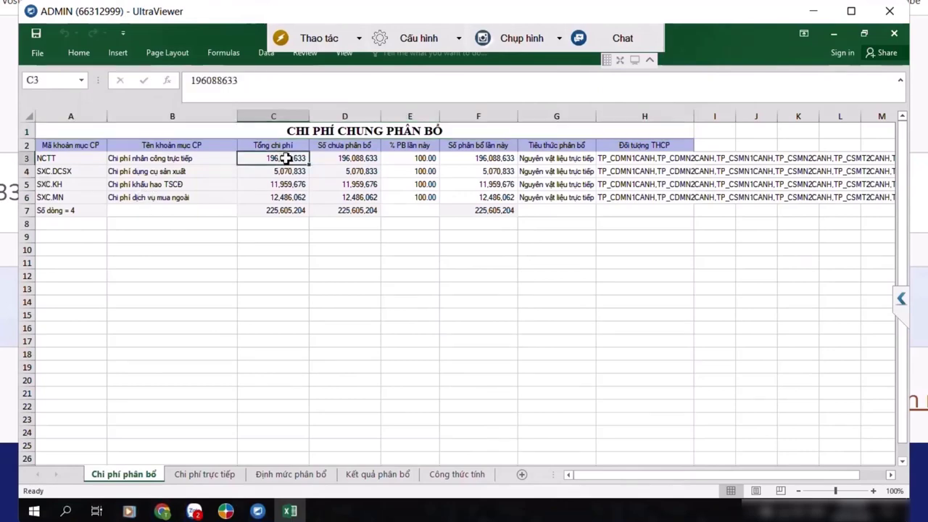
pyautogui.click(283, 172)
pyautogui.click(287, 187)
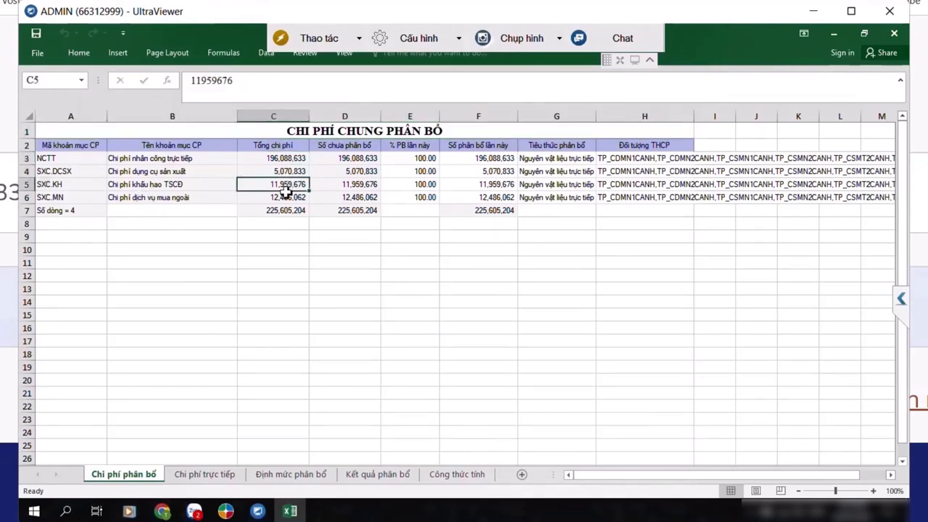
pyautogui.click(286, 196)
# Step: On the Chi phí trực tiếp sheet, calculate the first product's direct material share in F4 with =C4/$C$12*100
pyautogui.hotkey('ctrl', 'pagedown')
pyautogui.write('=')
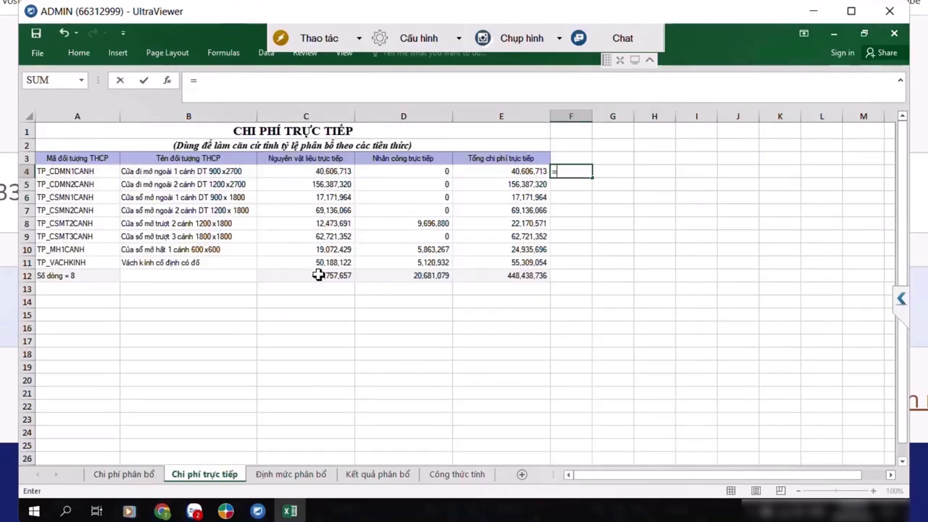
pyautogui.click(326, 172)
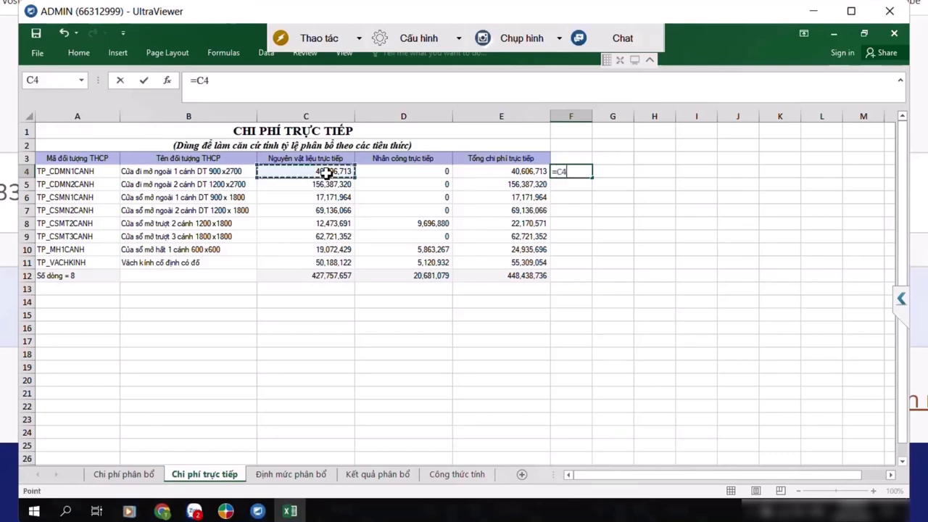
pyautogui.write('/')
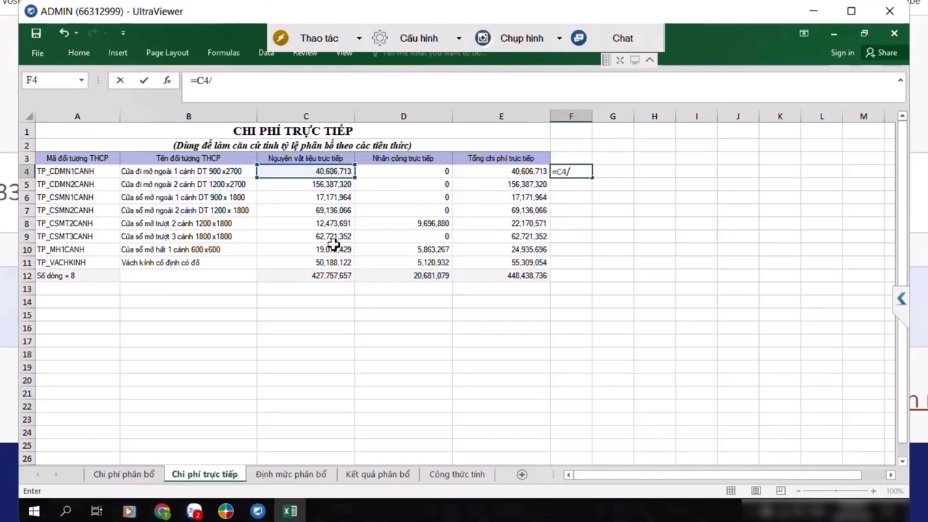
pyautogui.click(328, 276)
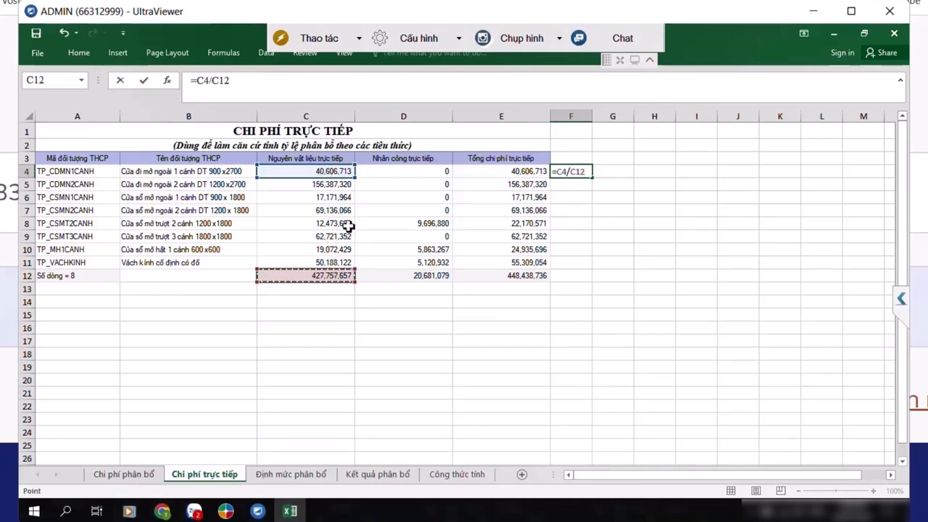
pyautogui.press('F4')
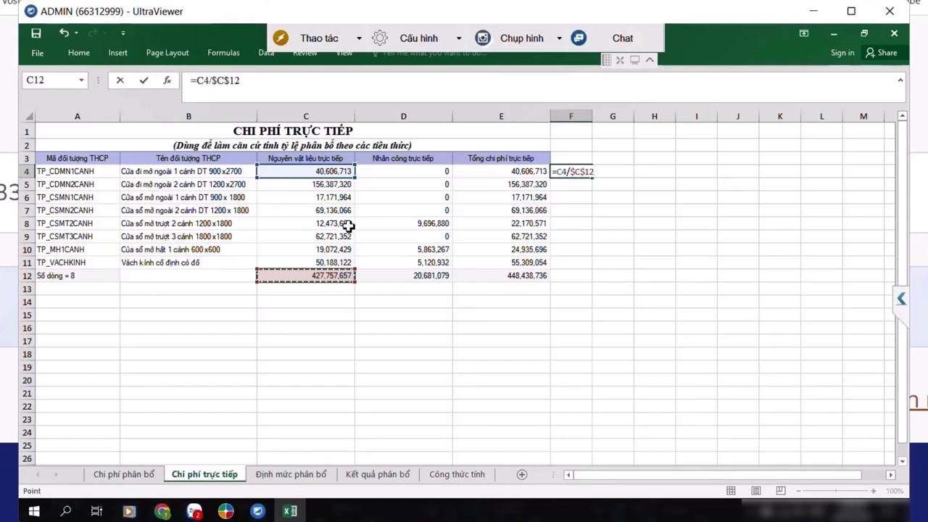
pyautogui.write('*100')
pyautogui.press('Return')
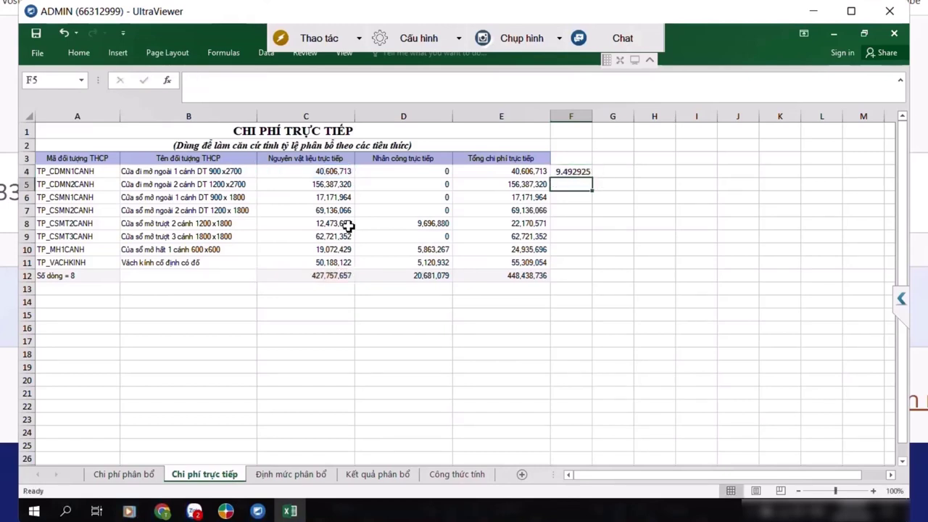
# Step: Fill the share formula down to F11 and show the percentages with one decimal place
pyautogui.moveTo(567, 176); pyautogui.dragTo(561, 266)
pyautogui.hotkey('ctrl', 'd')
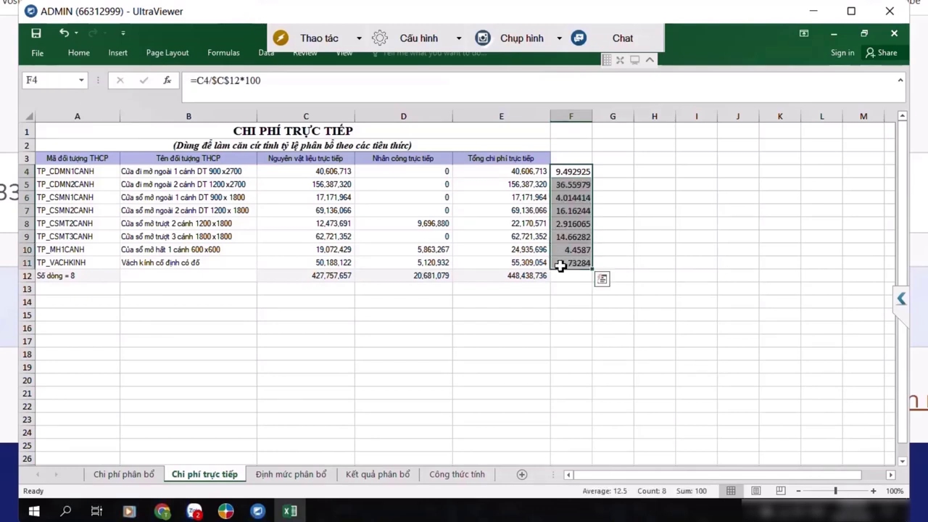
pyautogui.hotkey('alt', 'h')
pyautogui.press('k')
pyautogui.doubleClick(511, 97)
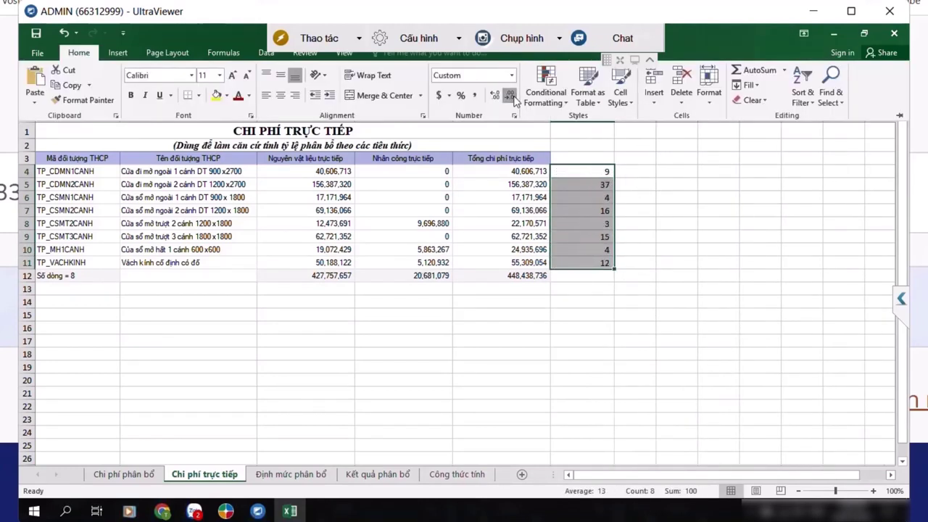
pyautogui.click(494, 95)
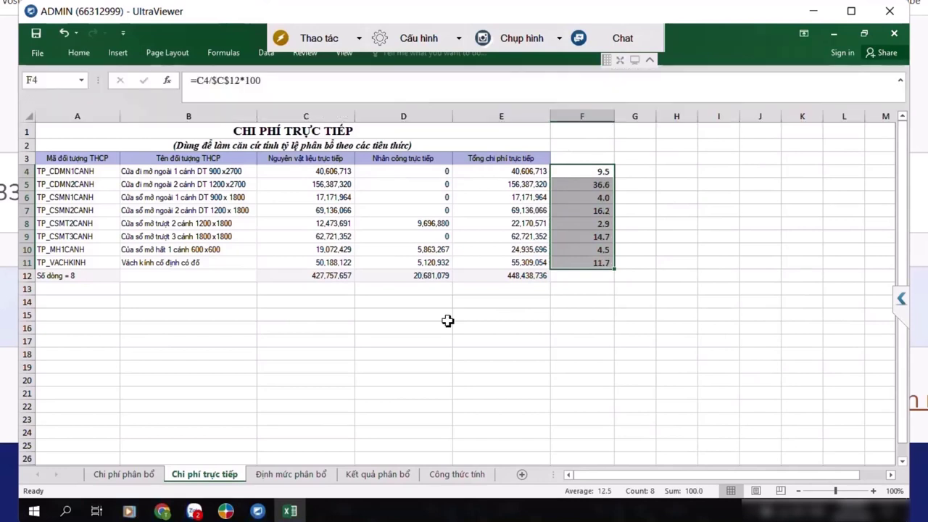
pyautogui.click(584, 176)
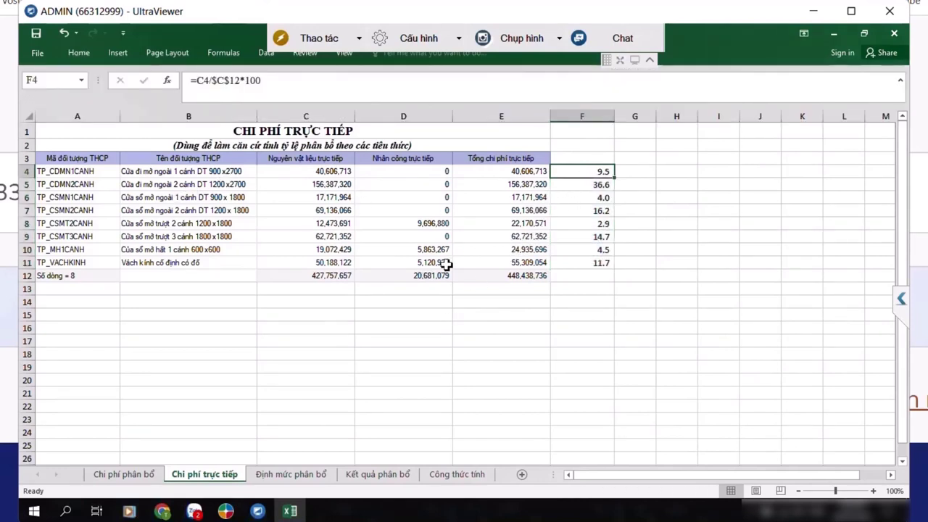
pyautogui.moveTo(584, 174); pyautogui.dragTo(586, 211)
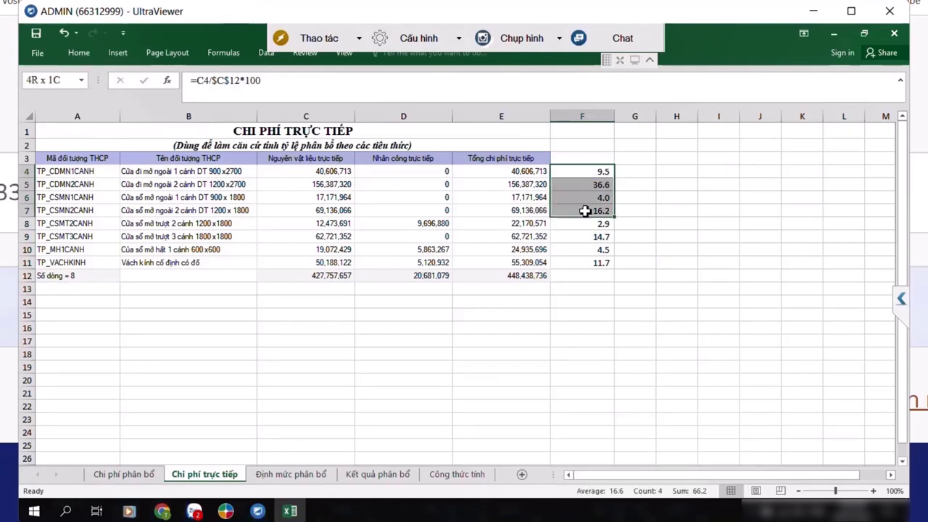
pyautogui.moveTo(586, 174); pyautogui.dragTo(584, 199)
pyautogui.moveTo(585, 258); pyautogui.dragTo(583, 264)
pyautogui.hotkey('ctrl', 'c')
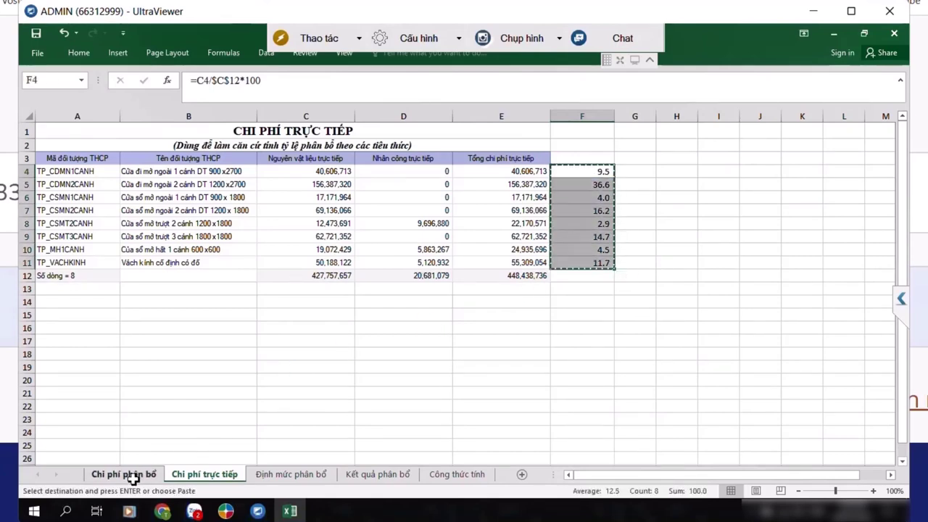
pyautogui.click(125, 475)
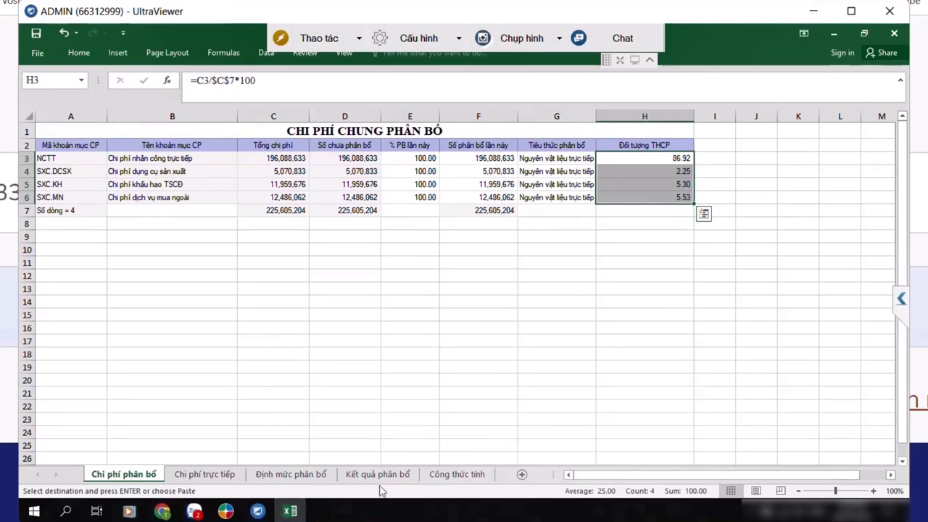
pyautogui.click(204, 474)
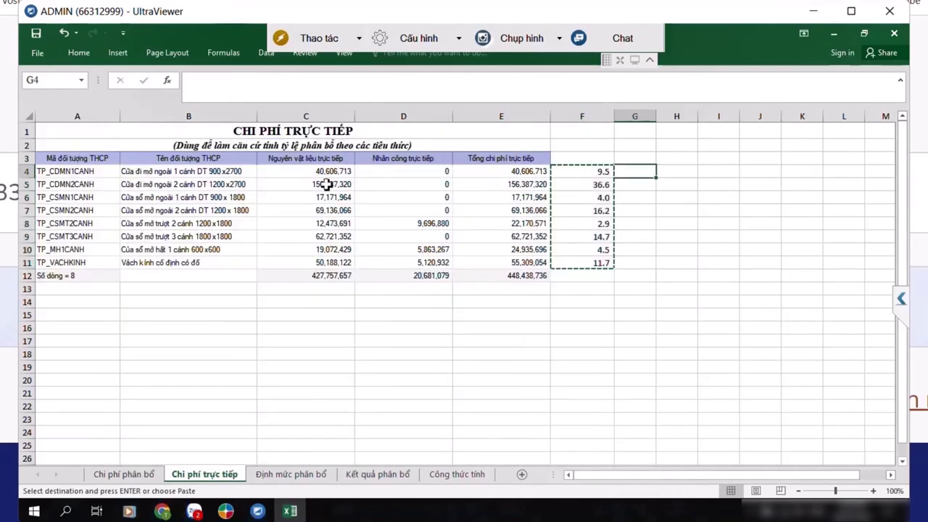
pyautogui.click(132, 475)
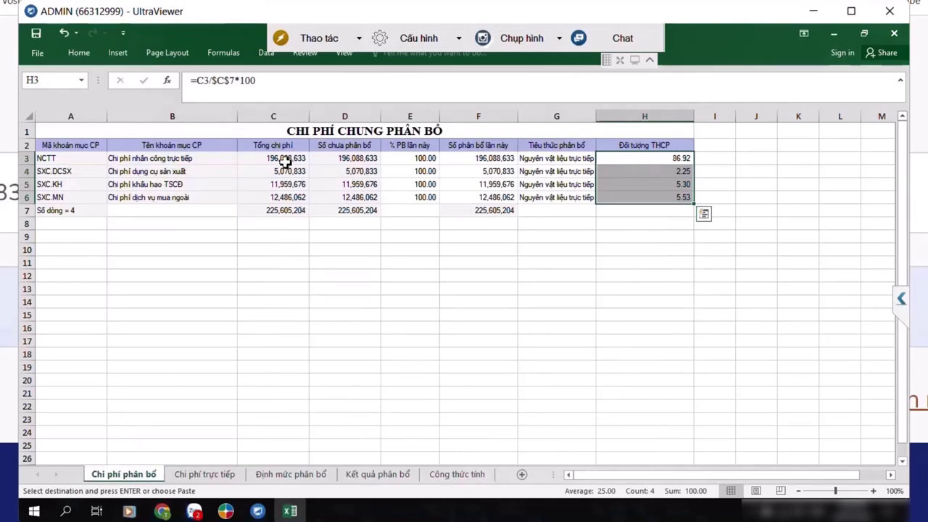
pyautogui.hotkey('ctrl', 'pagedown')
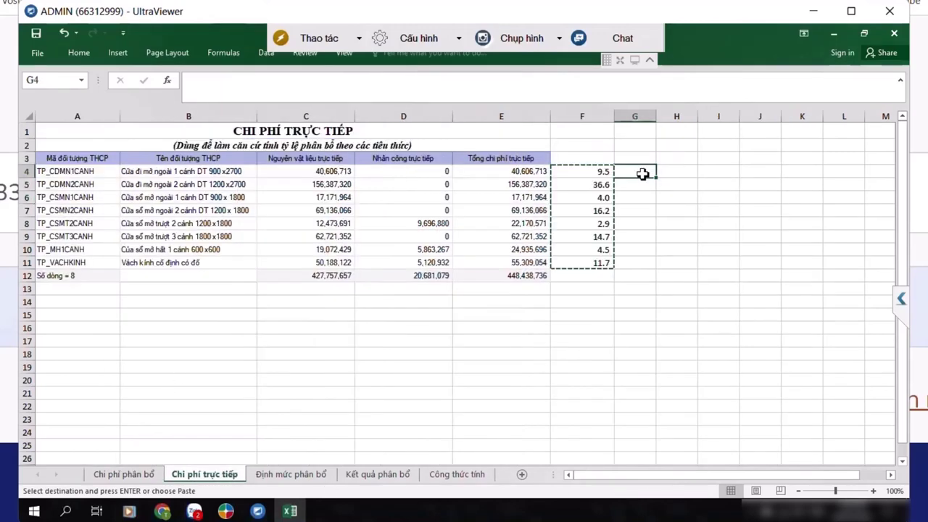
pyautogui.press('Escape')
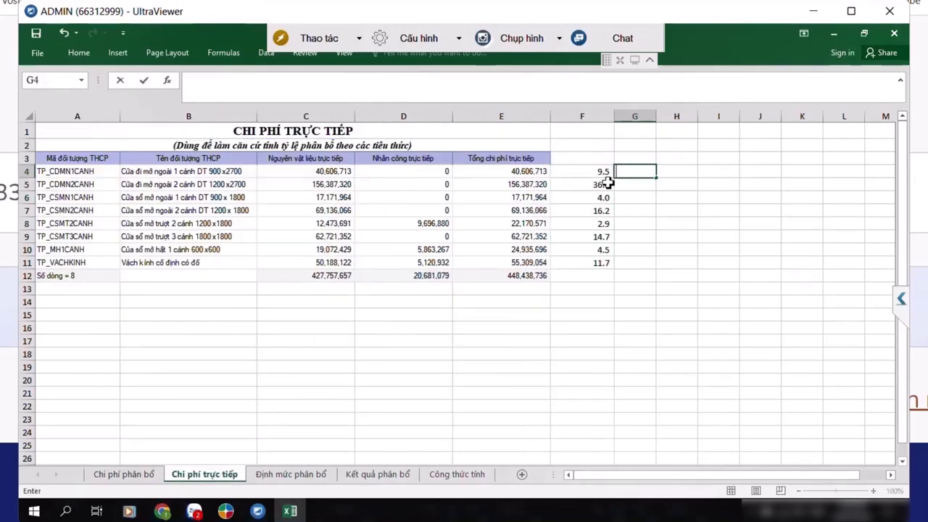
pyautogui.click(596, 174)
# Step: Copy the four cost item names and total costs from Chi phí phân bổ to E14:F17 of Chi phí trực tiếp
pyautogui.hotkey('ctrl', 'pageup')
pyautogui.moveTo(288, 157); pyautogui.dragTo(283, 196)
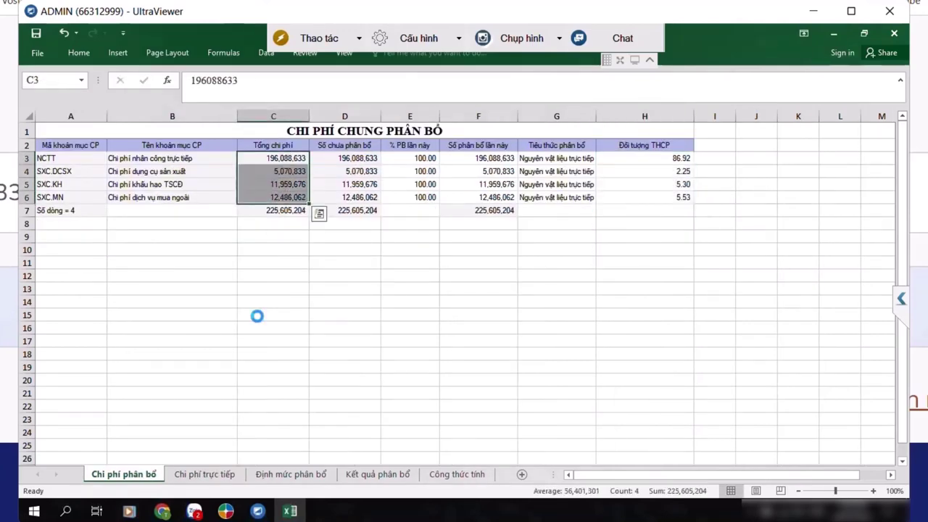
pyautogui.hotkey('ctrl', 'c')
pyautogui.click(204, 474)
# Step: Format the copied cost amounts in F14:F17 with thousands separators and no decimals
pyautogui.moveTo(570, 302); pyautogui.dragTo(566, 341)
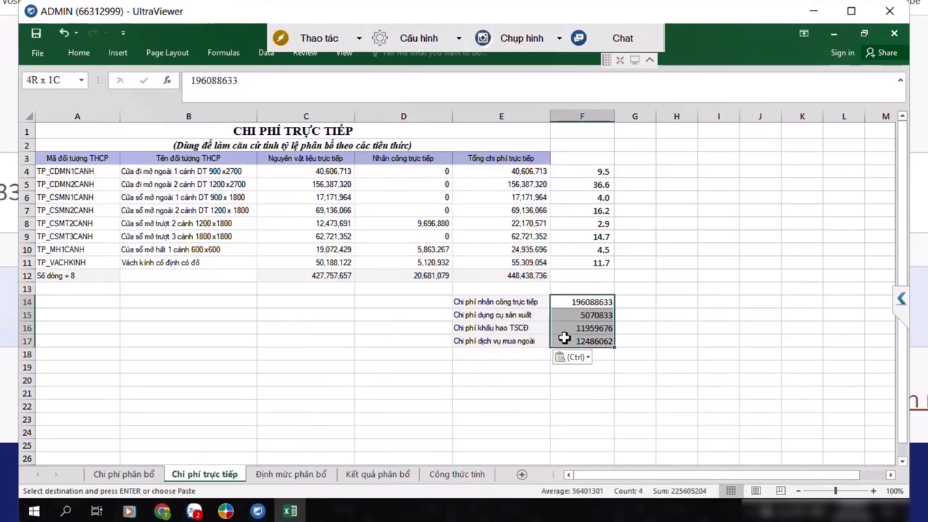
pyautogui.click(78, 52)
pyautogui.click(464, 94)
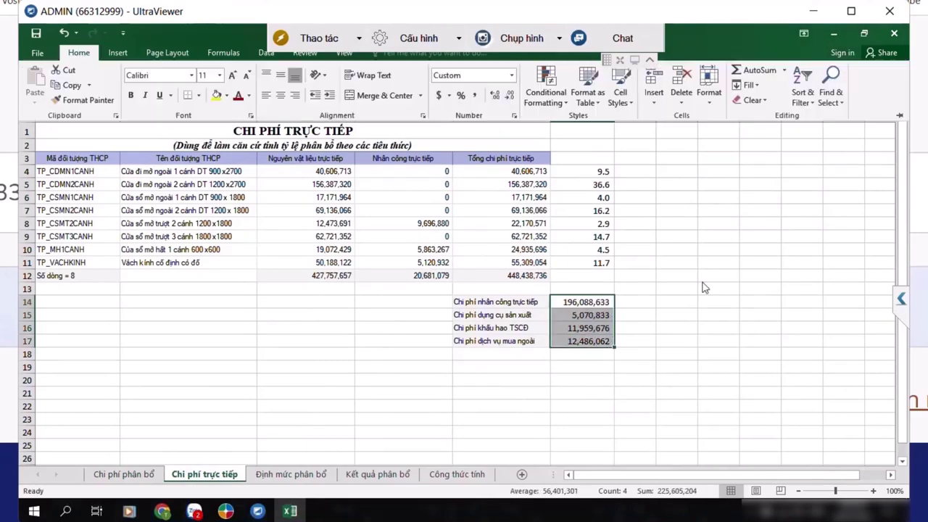
# Step: Calculate the first product's direct labour allocation in G14 with =F14*F4 and widen column G to show the amount
pyautogui.click(640, 293)
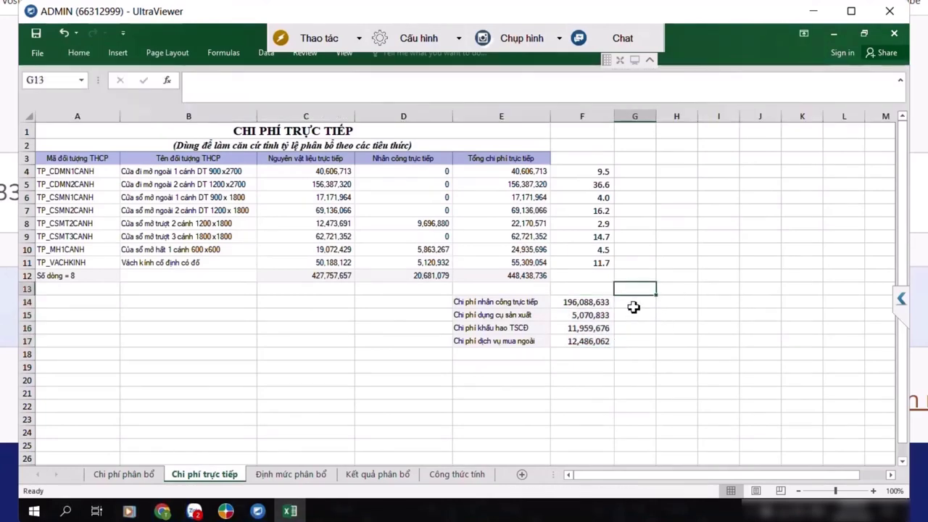
pyautogui.click(632, 303)
pyautogui.write('=')
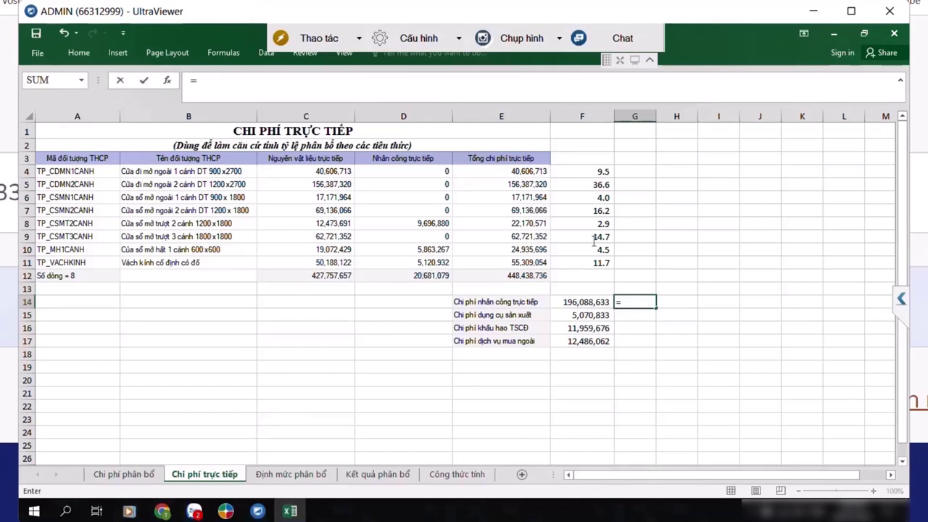
pyautogui.click(594, 305)
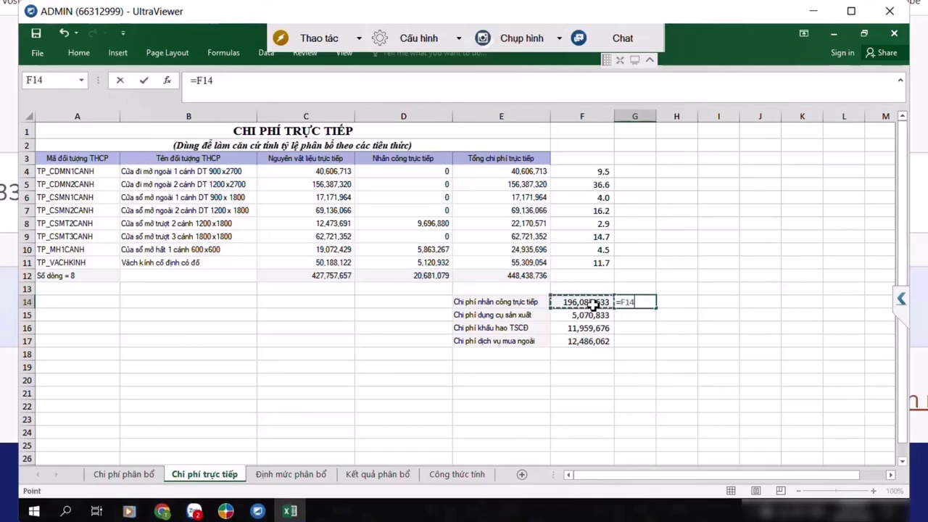
pyautogui.write('&')
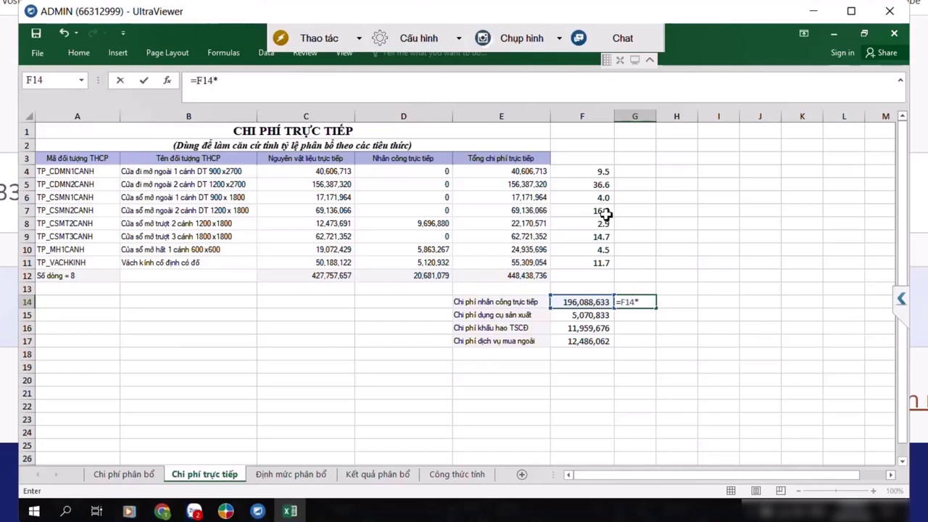
pyautogui.click(612, 171)
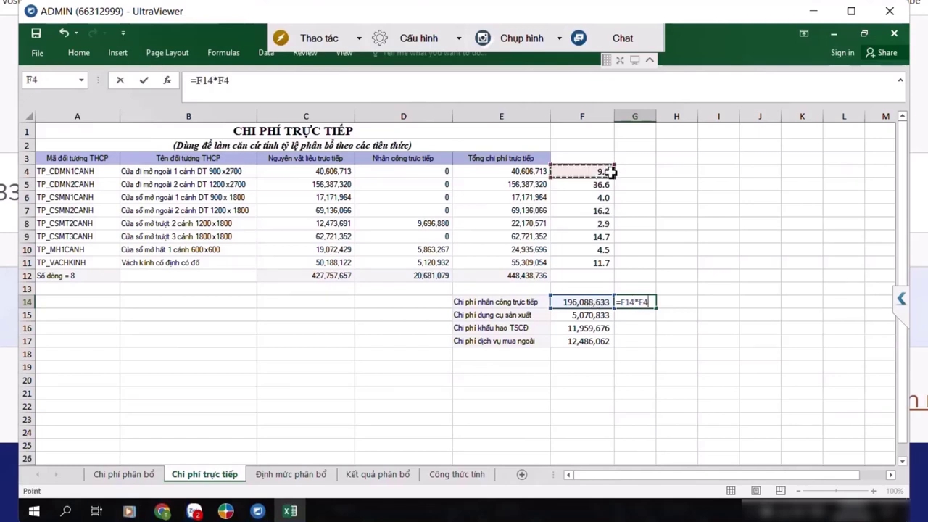
pyautogui.press('Return')
pyautogui.click(635, 305)
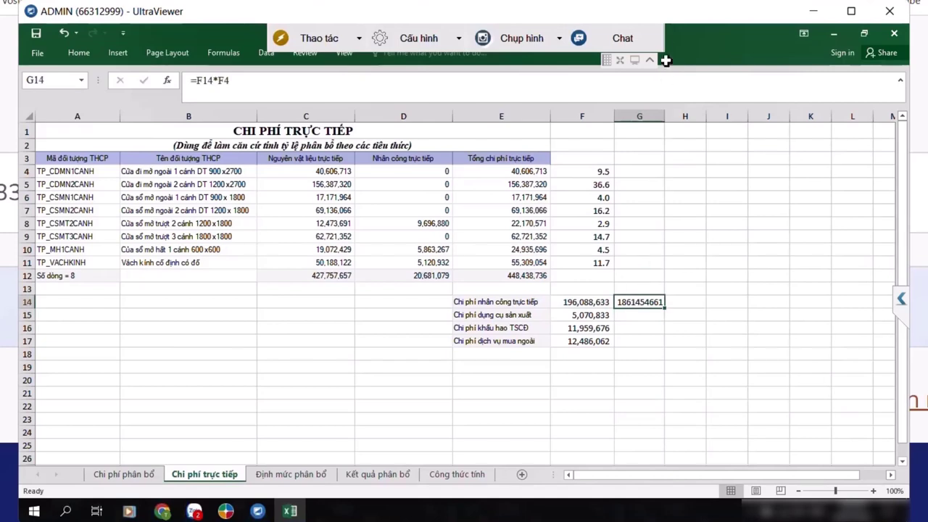
pyautogui.moveTo(664, 116); pyautogui.dragTo(705, 119)
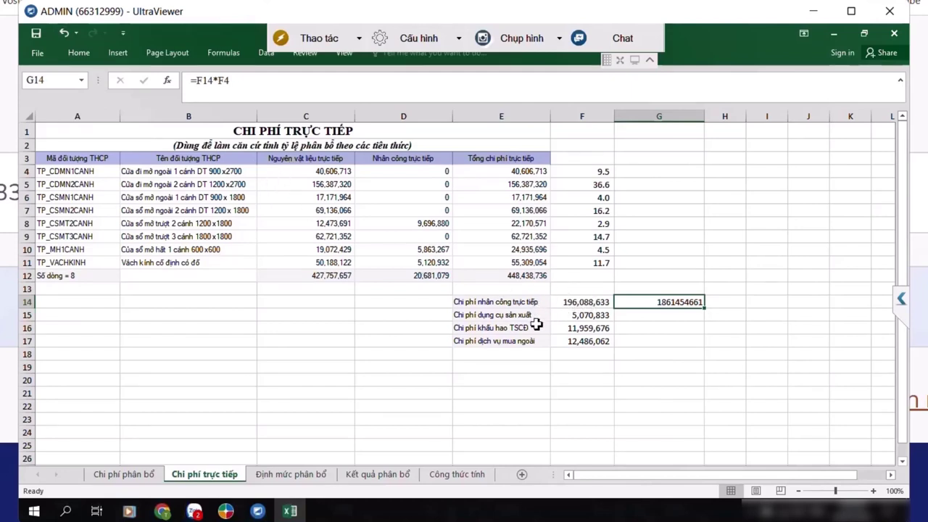
# Step: Copy the product name Cửa đi mở ngoài 1 cánh DT 900 x2700 from B4 to G13 as the column heading
pyautogui.click(513, 319)
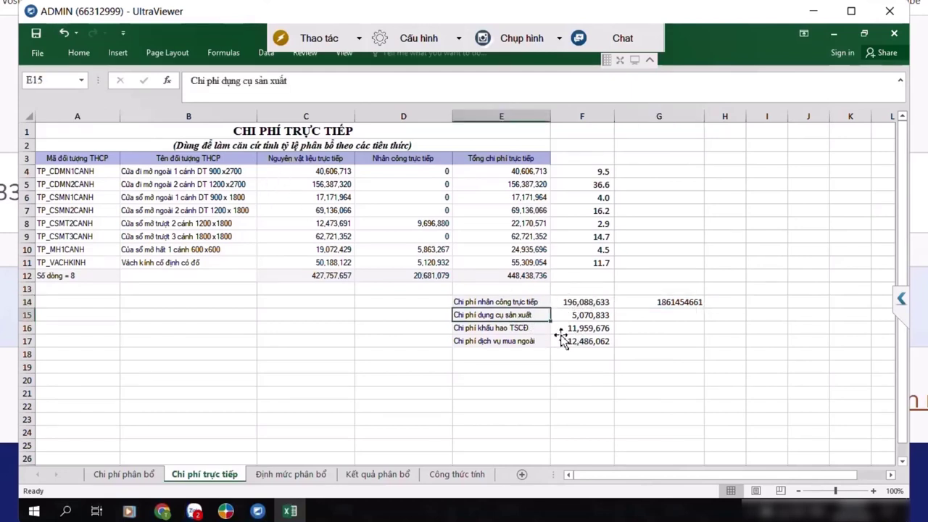
pyautogui.click(666, 340)
pyautogui.click(671, 290)
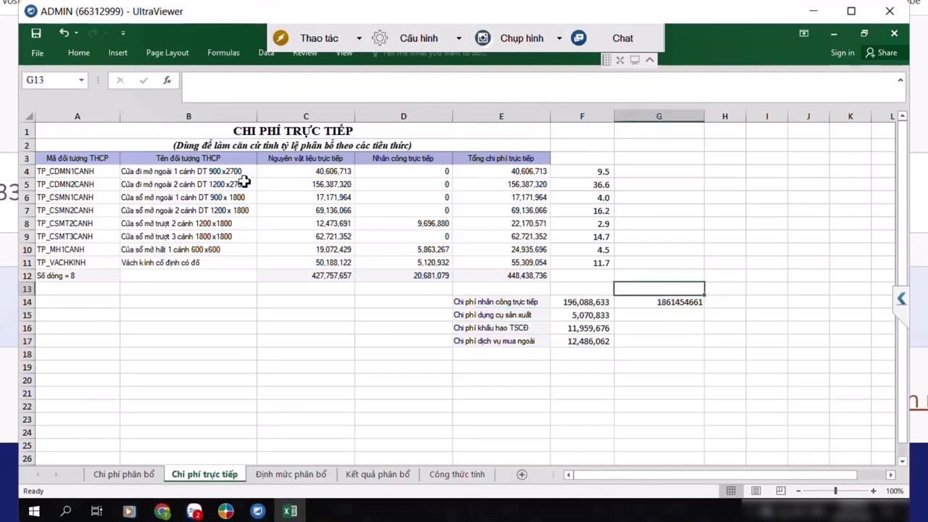
pyautogui.click(187, 171)
pyautogui.hotkey('ctrl', 'c')
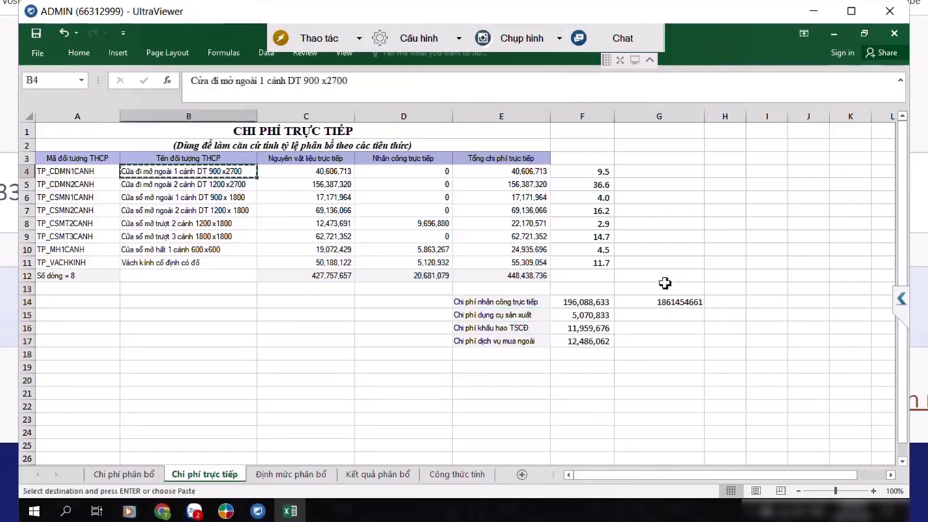
pyautogui.click(662, 281)
pyautogui.click(665, 290)
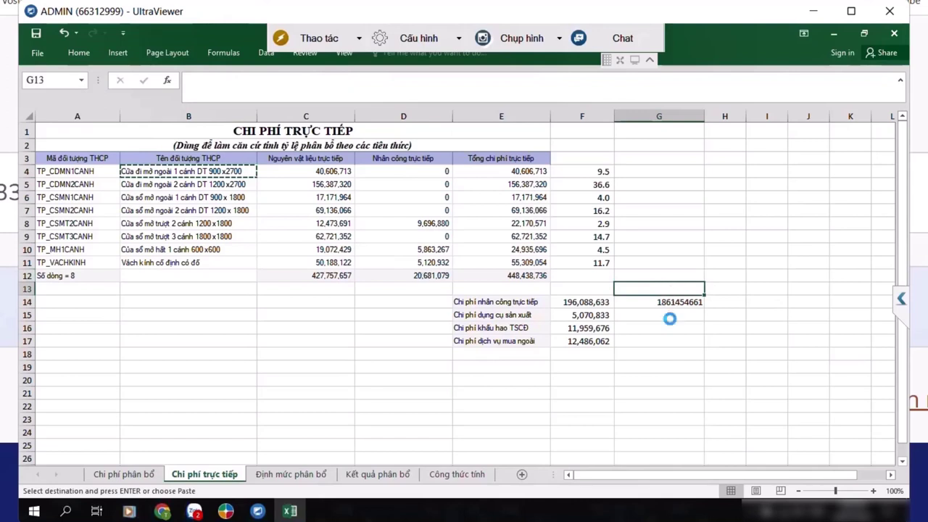
pyautogui.hotkey('ctrl', 'v')
# Step: Make the share reference absolute so G14 reads =F14*$F$4, and fill the formula down to G17 with thousands separators
pyautogui.click(674, 341)
pyautogui.click(674, 303)
pyautogui.click(234, 80)
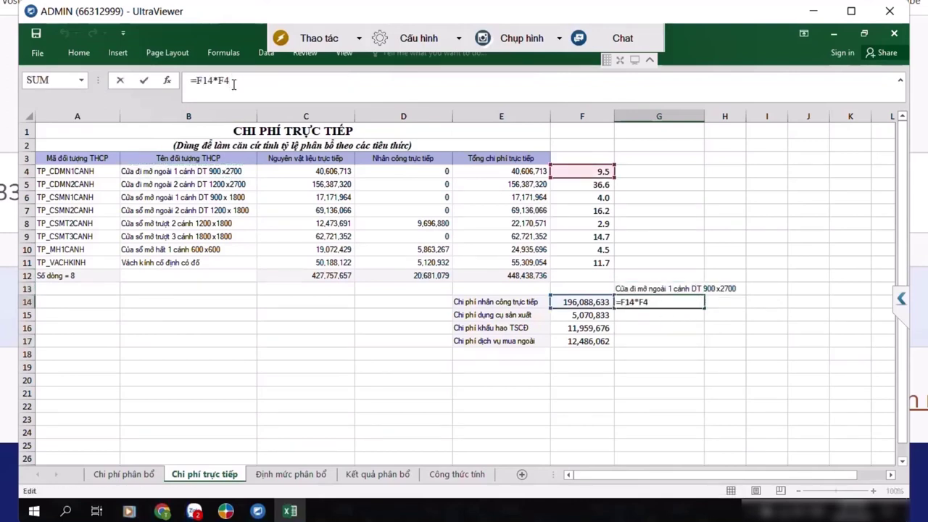
pyautogui.press('F4')
pyautogui.press('Return')
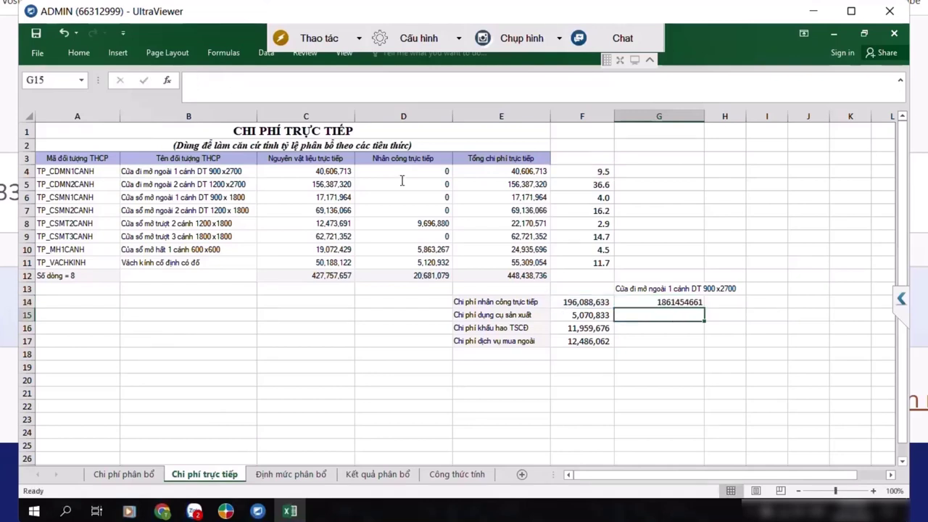
pyautogui.moveTo(680, 304); pyautogui.dragTo(676, 339)
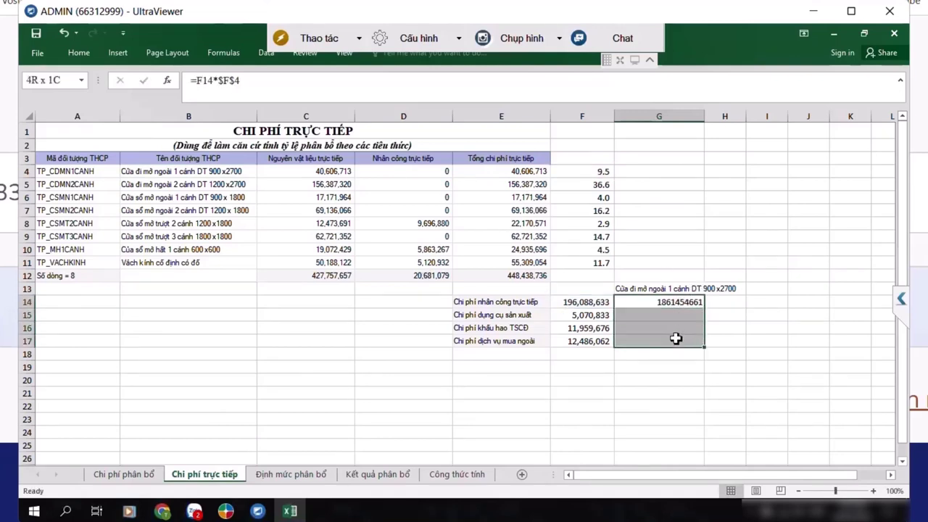
pyautogui.hotkey('ctrl', 'd')
pyautogui.click(727, 380)
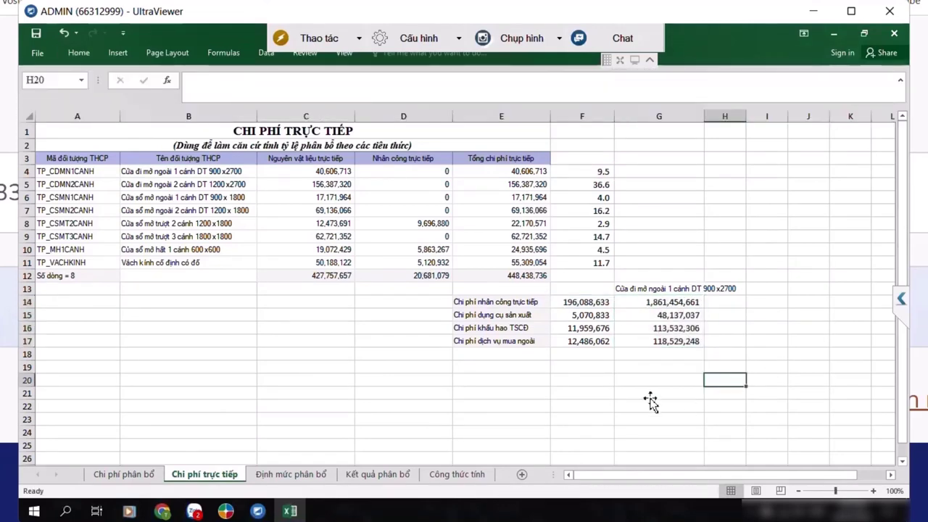
# Step: Correct the formula in G14 to =F14*$F$4% and fill it down to G17
pyautogui.click(674, 305)
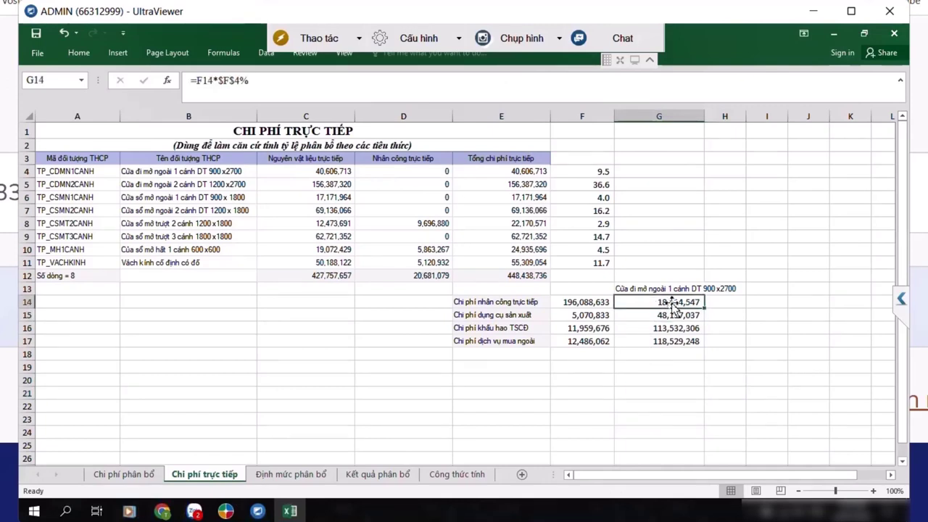
pyautogui.moveTo(673, 305); pyautogui.dragTo(665, 340)
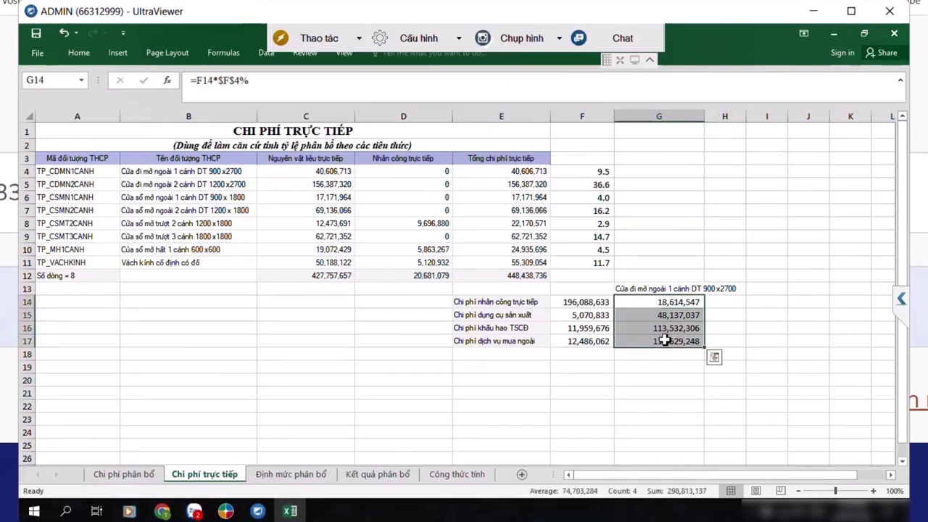
pyautogui.hotkey('ctrl', 'd')
pyautogui.click(737, 317)
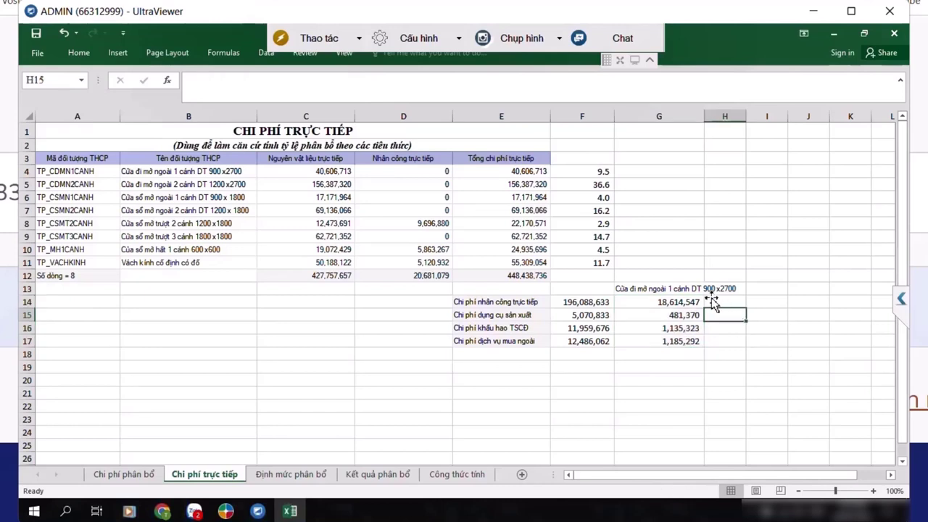
# Step: Widen column G to fit the product name in G13 and check the formulas in G14 and F4
pyautogui.click(694, 289)
pyautogui.moveTo(707, 120); pyautogui.dragTo(736, 117)
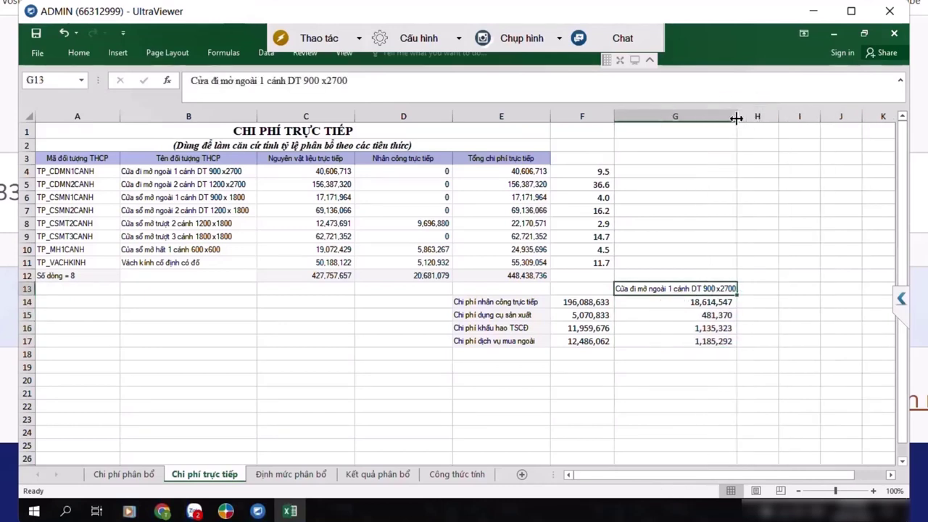
pyautogui.click(694, 303)
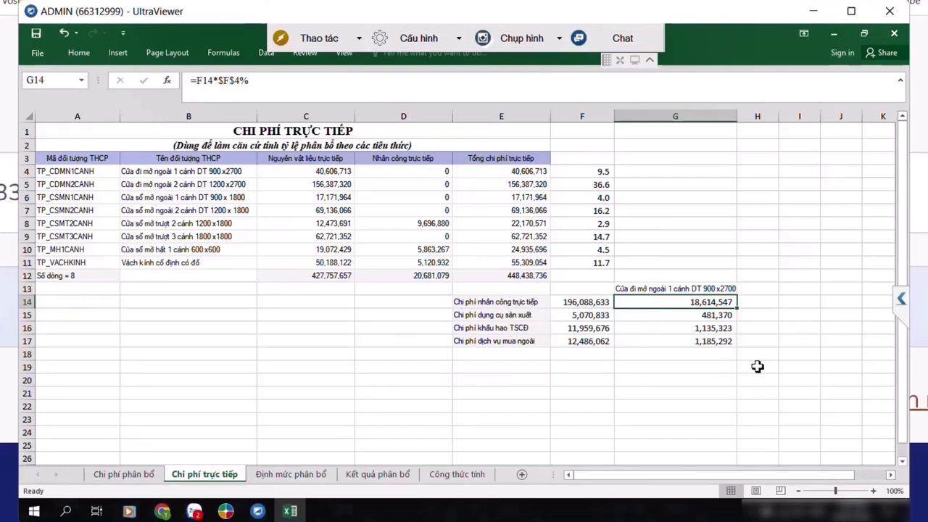
pyautogui.click(593, 174)
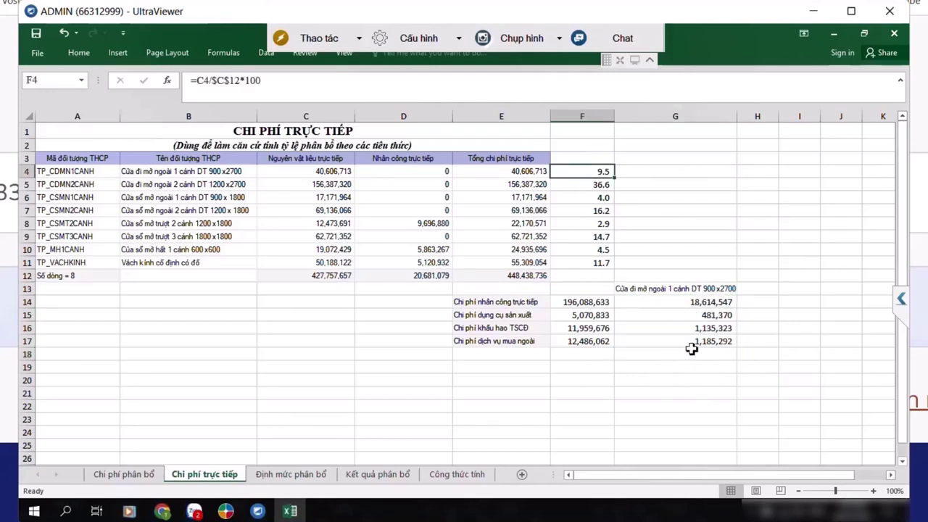
# Step: Widen column H and copy the product name Cửa đi mở ngoài 2 cánh DT 1200 x2700 from B5 to H13
pyautogui.click(685, 288)
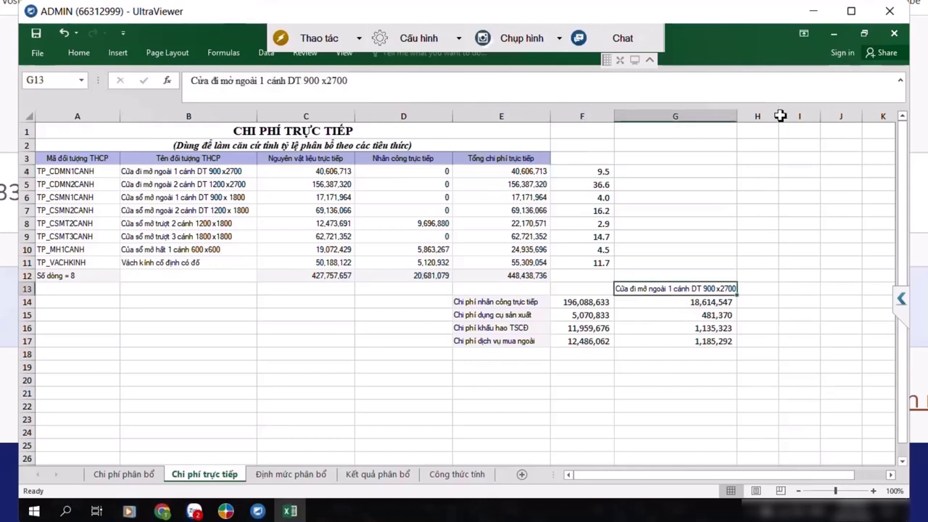
pyautogui.moveTo(781, 127); pyautogui.dragTo(834, 124)
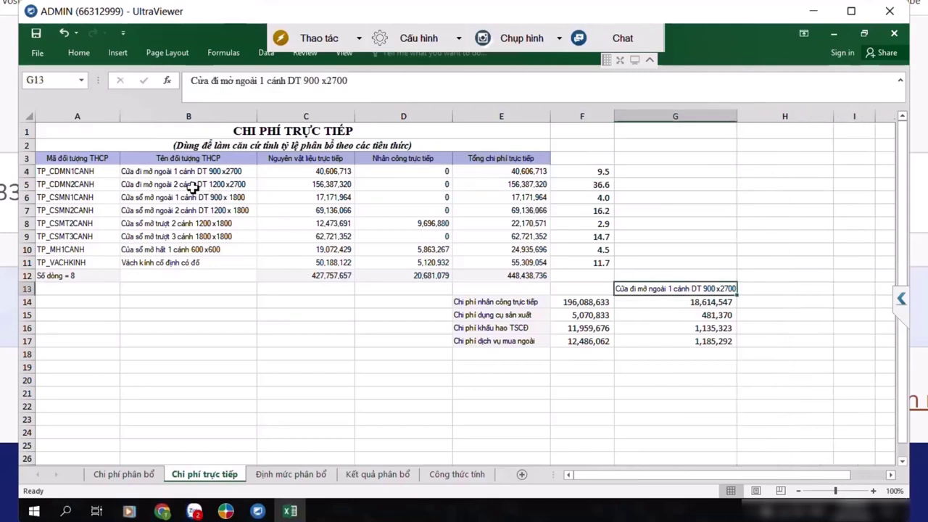
pyautogui.click(195, 185)
pyautogui.hotkey('ctrl', 'c')
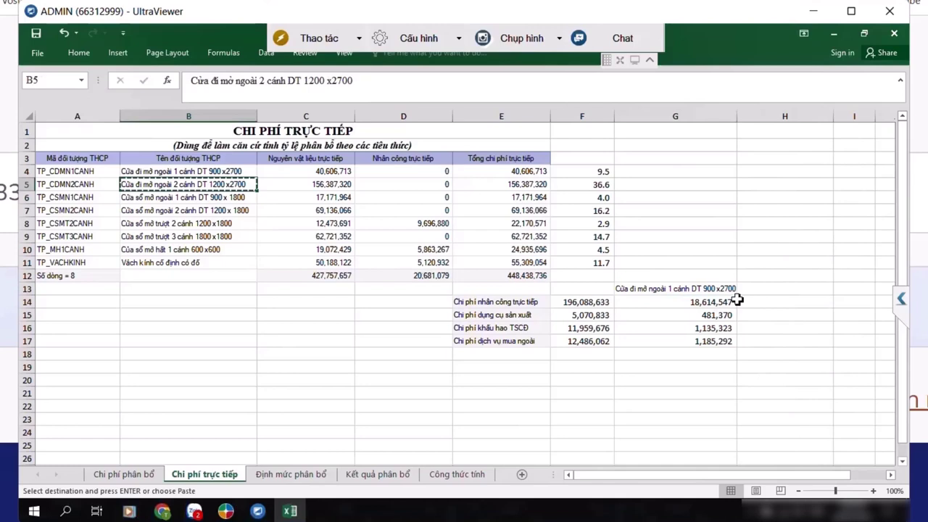
pyautogui.click(780, 288)
pyautogui.hotkey('ctrl', 'v')
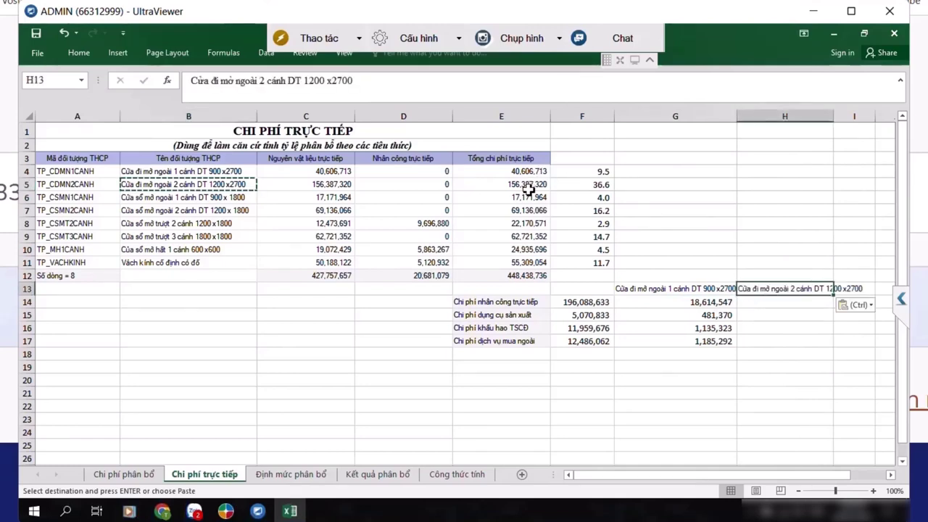
# Step: Calculate the second product's direct labour allocation in H14 with =F14*$F$5%
pyautogui.click(587, 184)
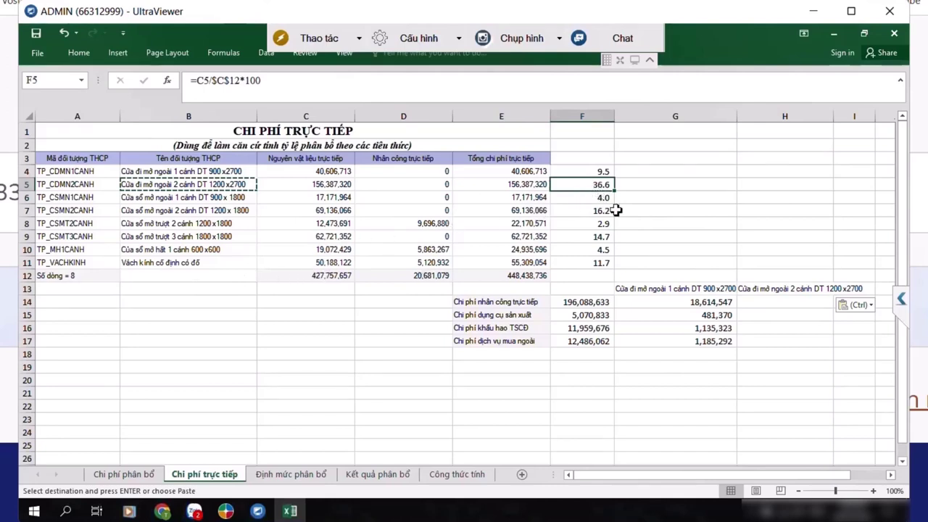
pyautogui.hotkey('ctrl', 'c')
pyautogui.click(798, 304)
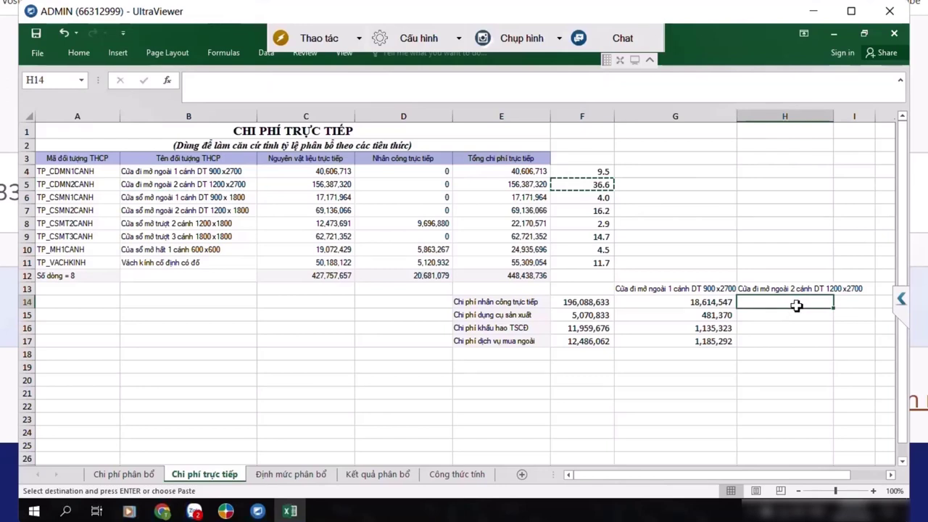
pyautogui.write('=')
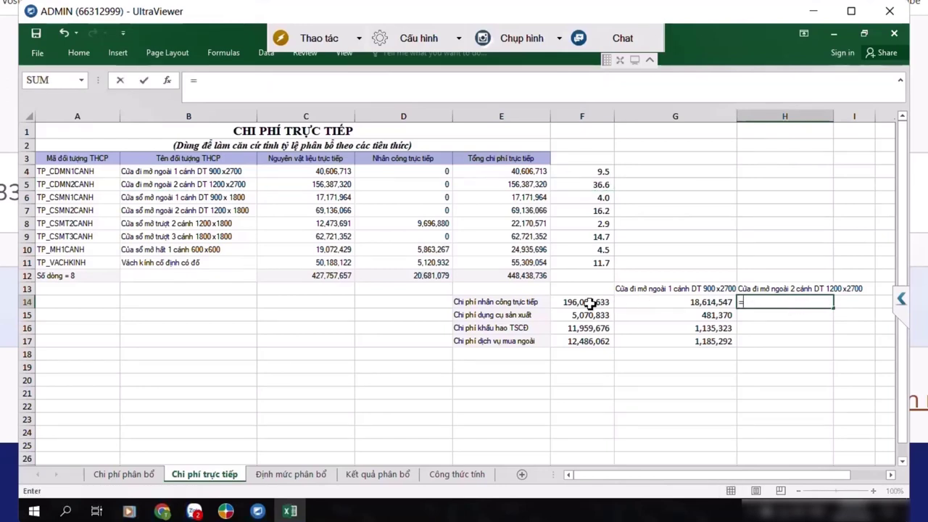
pyautogui.click(586, 303)
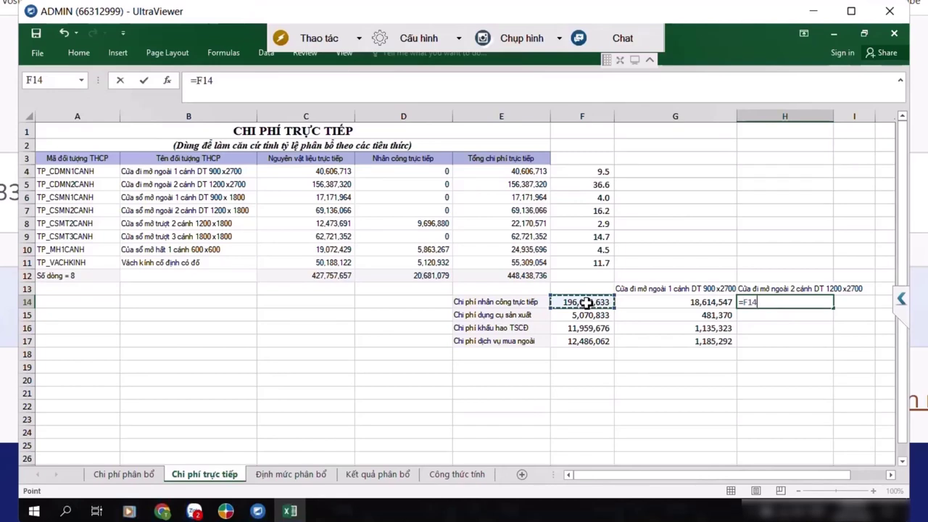
pyautogui.write('*')
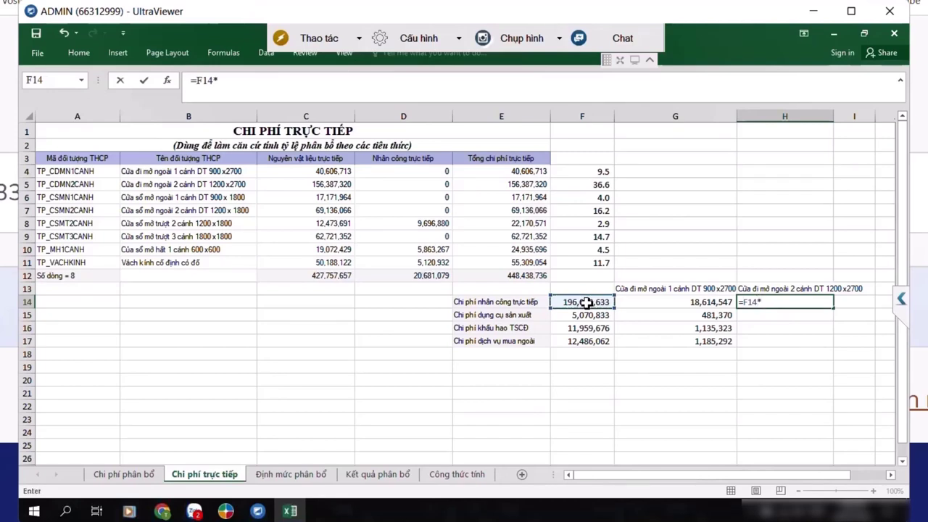
pyautogui.click(596, 186)
pyautogui.press('F4')
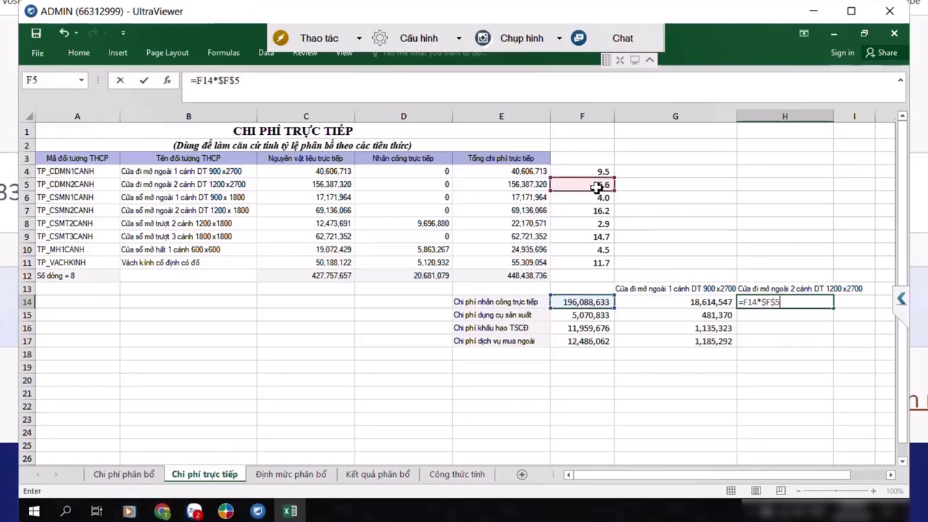
pyautogui.write('%')
pyautogui.press('Return')
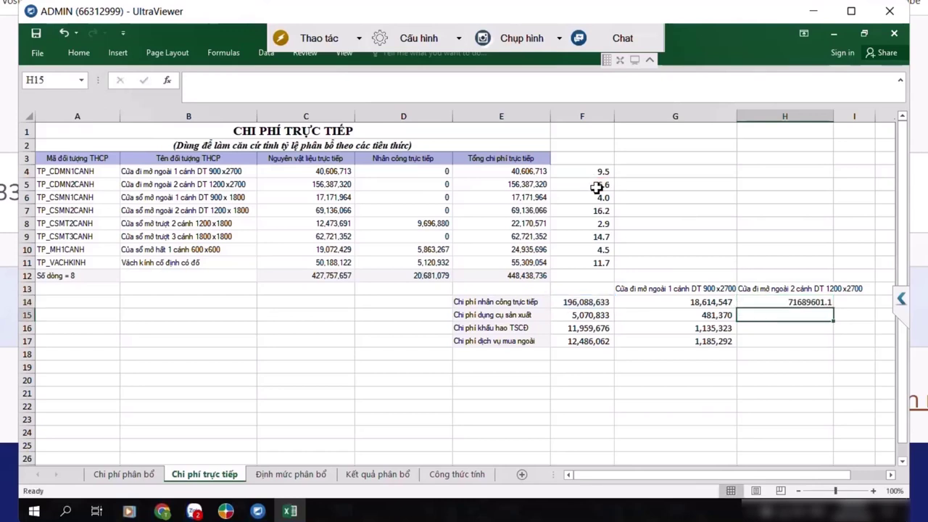
# Step: Fill the H14 formula down to H17 and format the amounts with thousands separators and no decimals
pyautogui.click(773, 303)
pyautogui.moveTo(772, 311); pyautogui.dragTo(763, 346)
pyautogui.hotkey('ctrl', 'd')
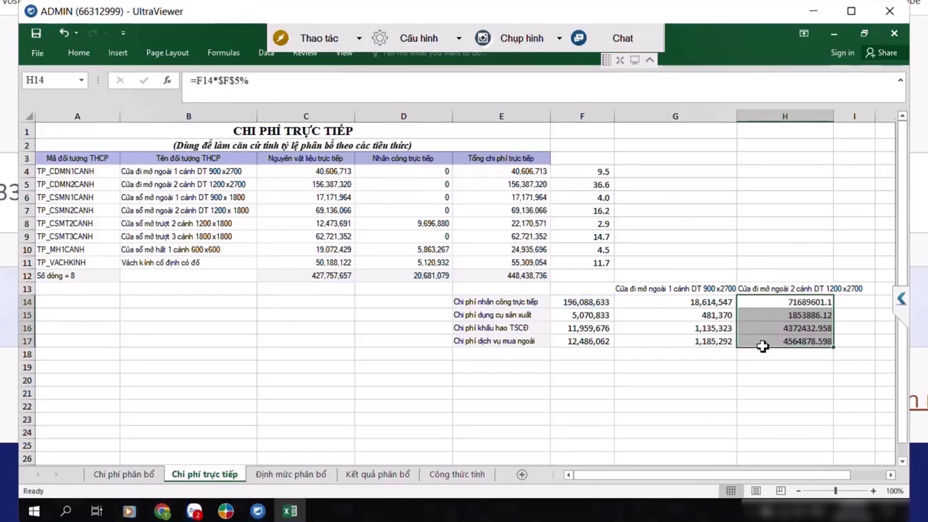
pyautogui.click(78, 53)
pyautogui.click(474, 95)
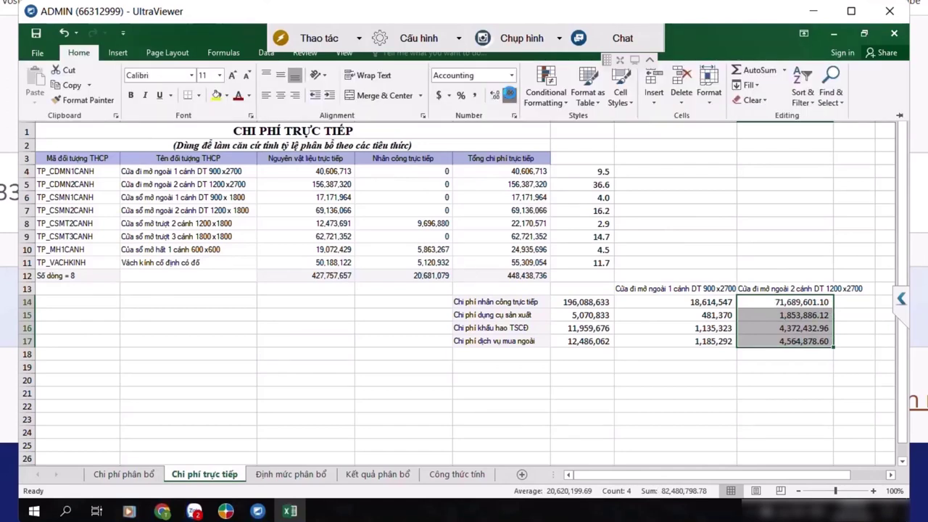
pyautogui.click(508, 95)
pyautogui.click(507, 95)
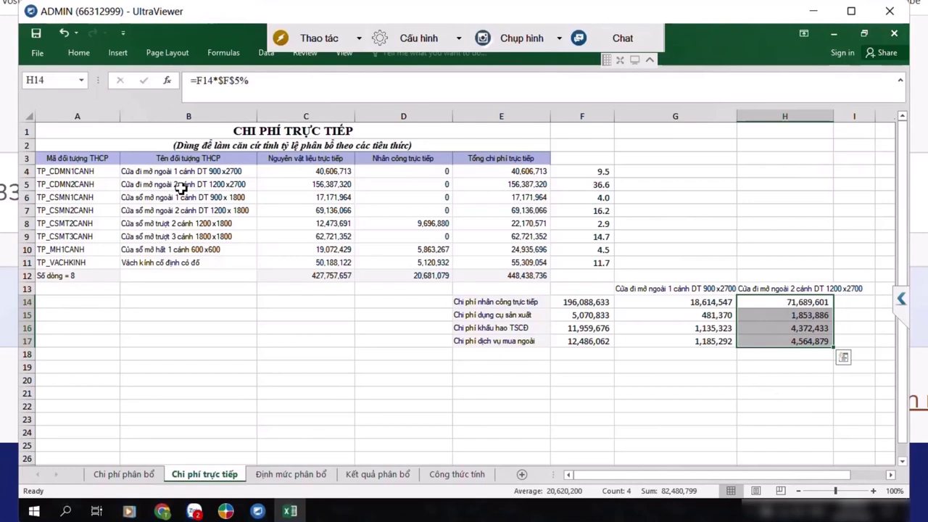
# Step: Check the product name in B5, the allocation formulas in H14 and H15, and the percentage formula in F5
pyautogui.click(181, 188)
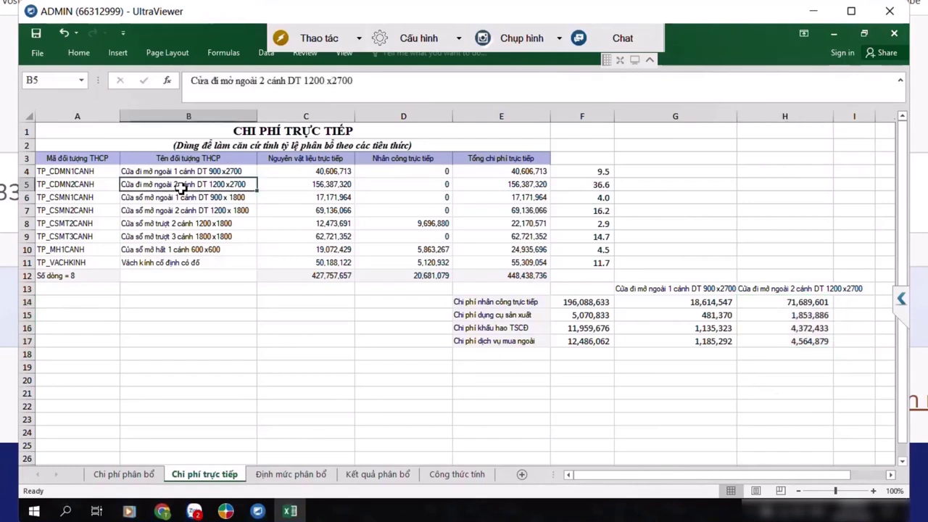
pyautogui.click(800, 312)
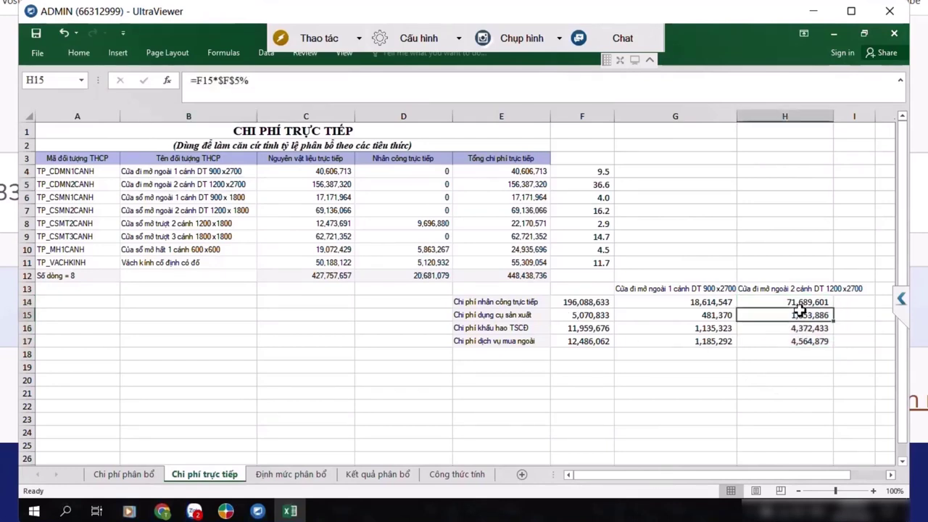
pyautogui.click(787, 302)
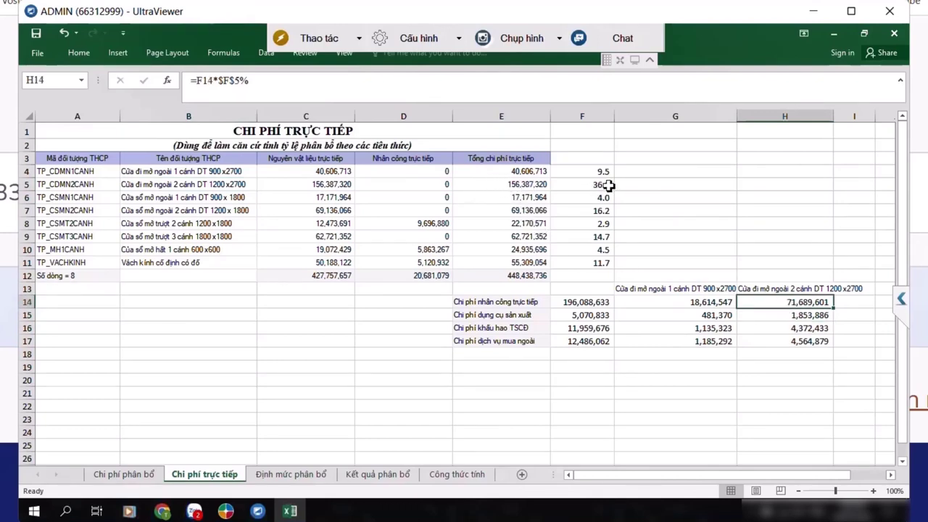
pyautogui.click(608, 185)
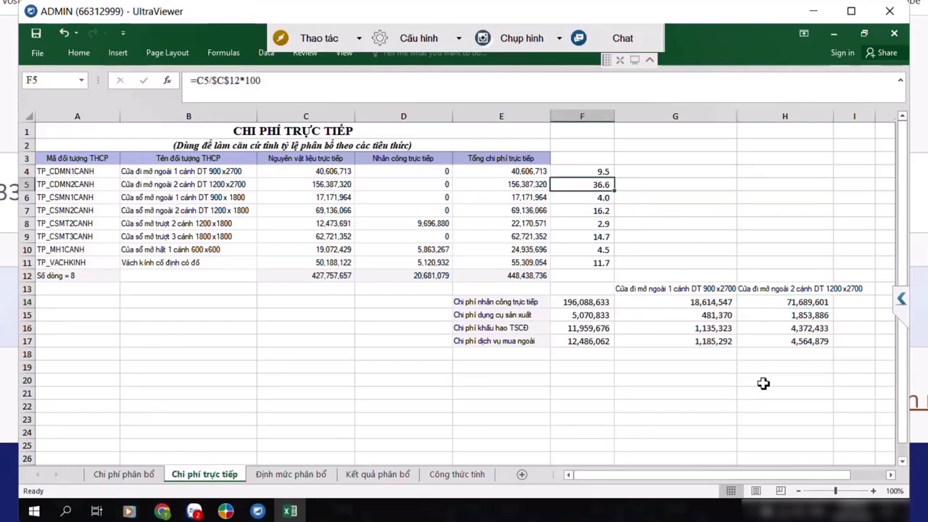
pyautogui.click(818, 303)
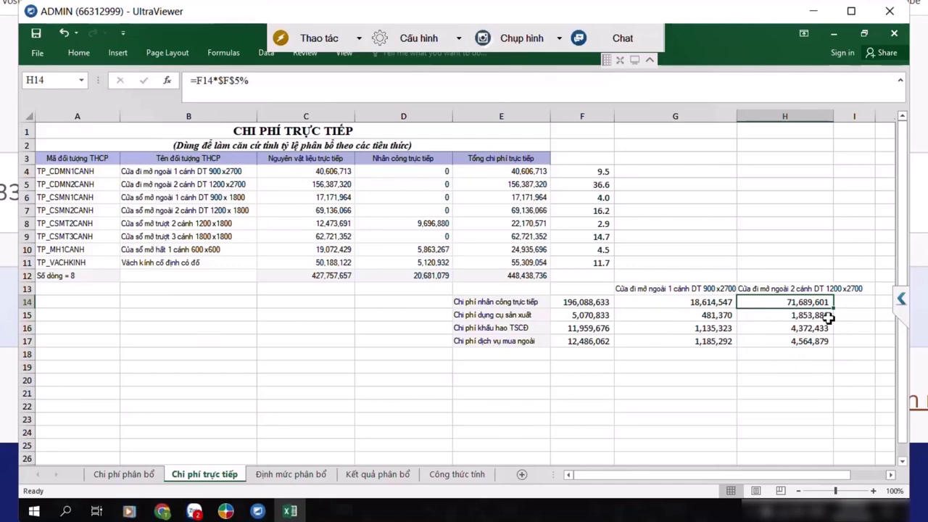
pyautogui.click(713, 412)
pyautogui.click(486, 371)
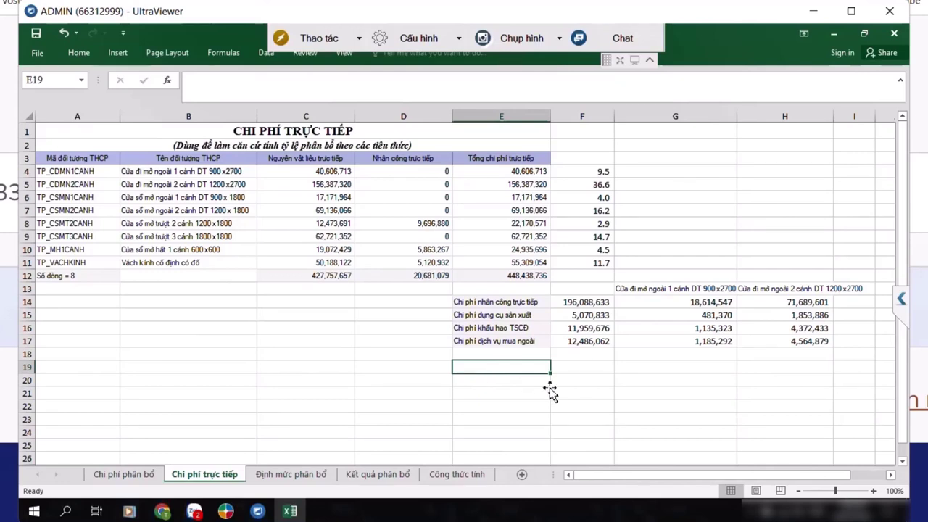
pyautogui.click(584, 391)
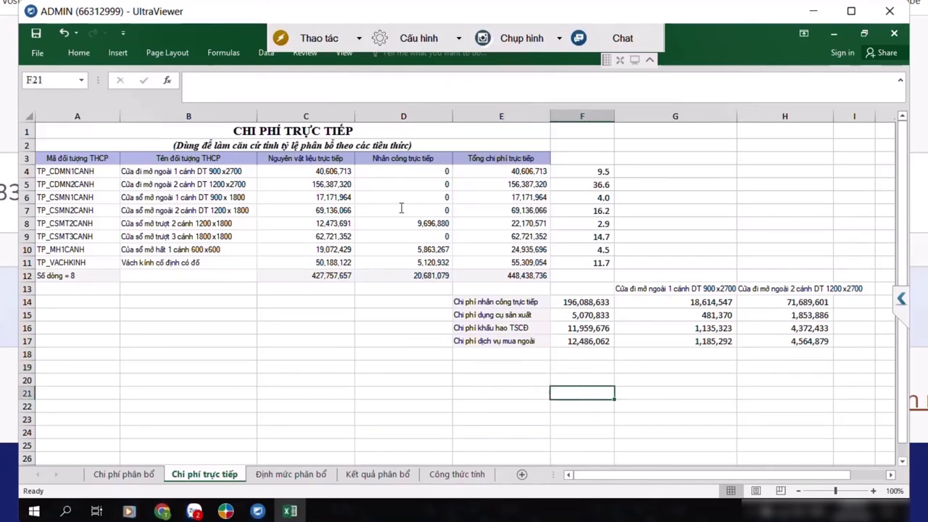
pyautogui.click(664, 224)
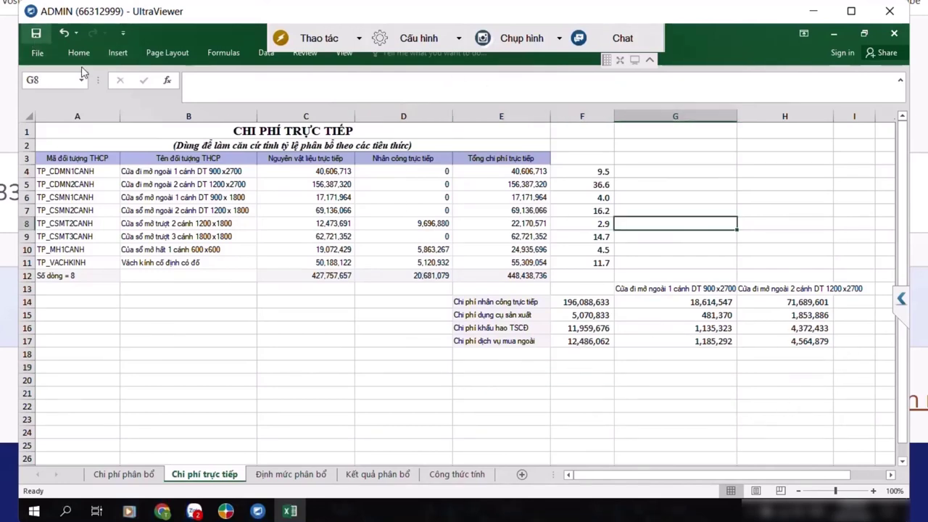
pyautogui.click(301, 371)
pyautogui.click(358, 386)
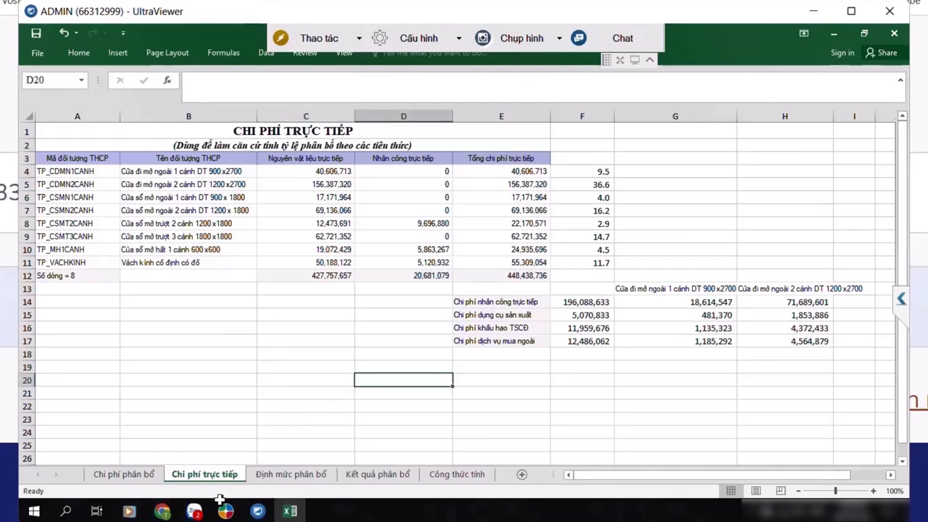
# Step: Switch to MISA SME, review the NCTT allocation results per product, and proceed to the Đánh giá dở dang stage
pyautogui.click(227, 514)
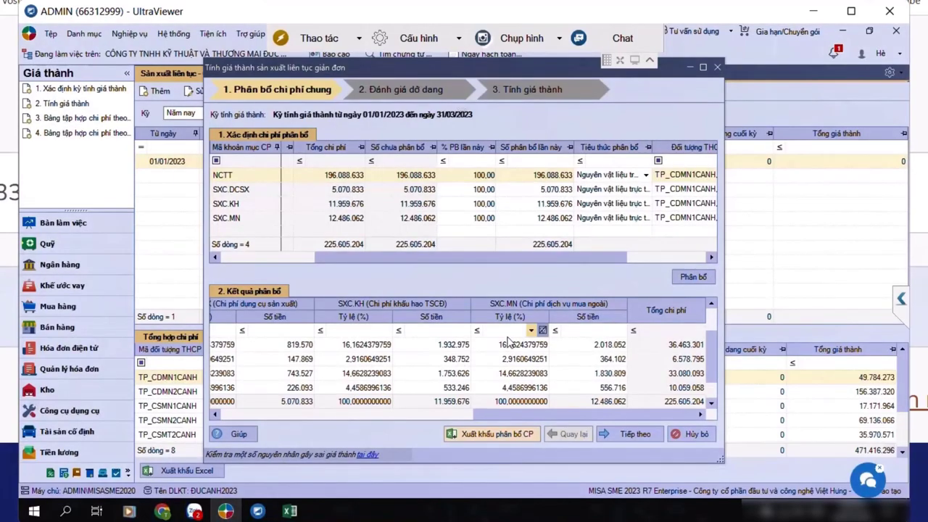
pyautogui.click(403, 415)
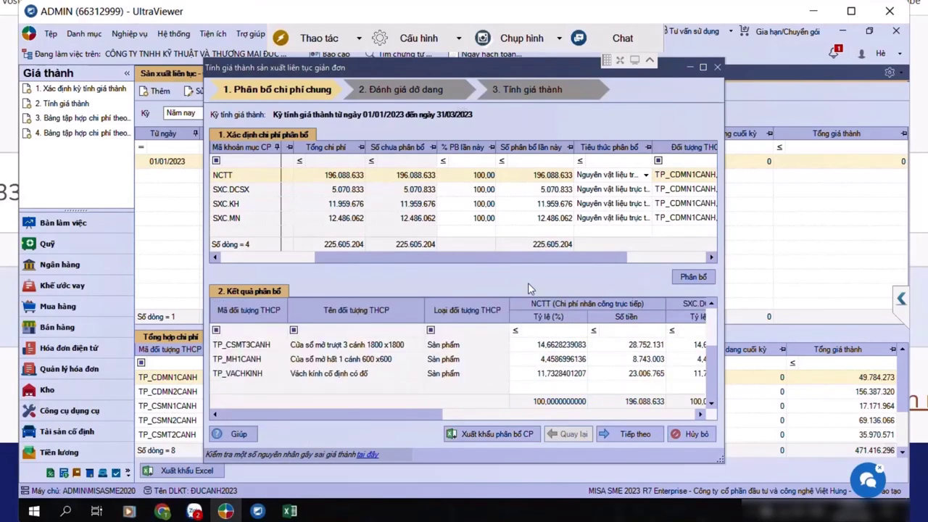
pyautogui.click(629, 434)
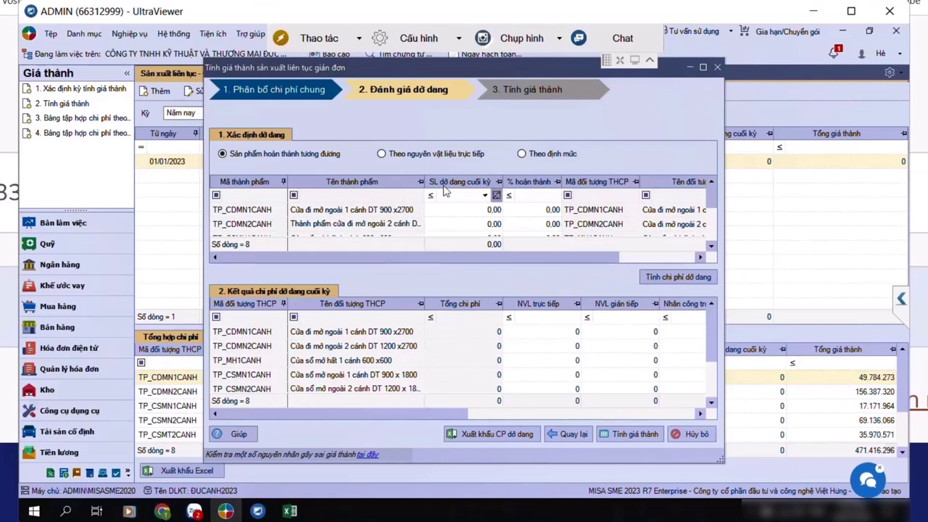
# Step: Set TP_CDMN2CANH's ending work-in-progress quantity to 3 and completion to 100%, and calculate the work-in-progress costs
pyautogui.click(487, 225)
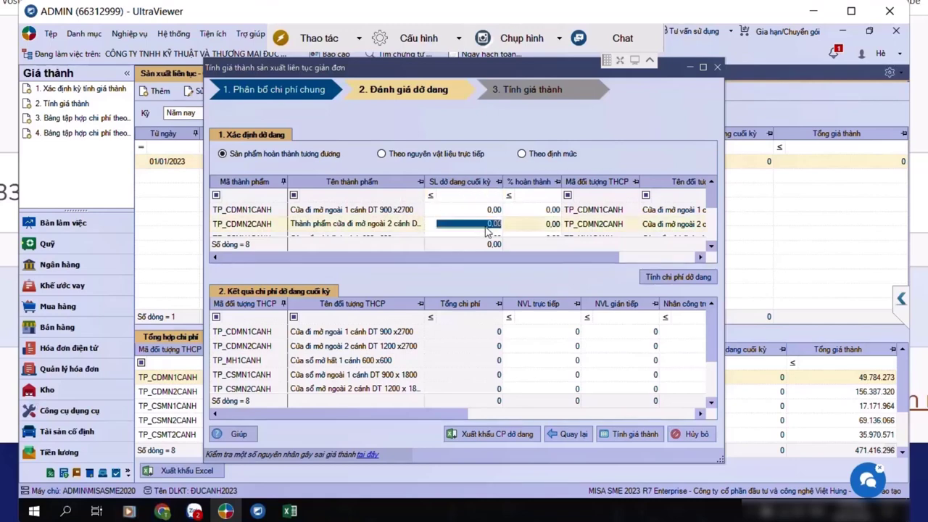
pyautogui.write('3')
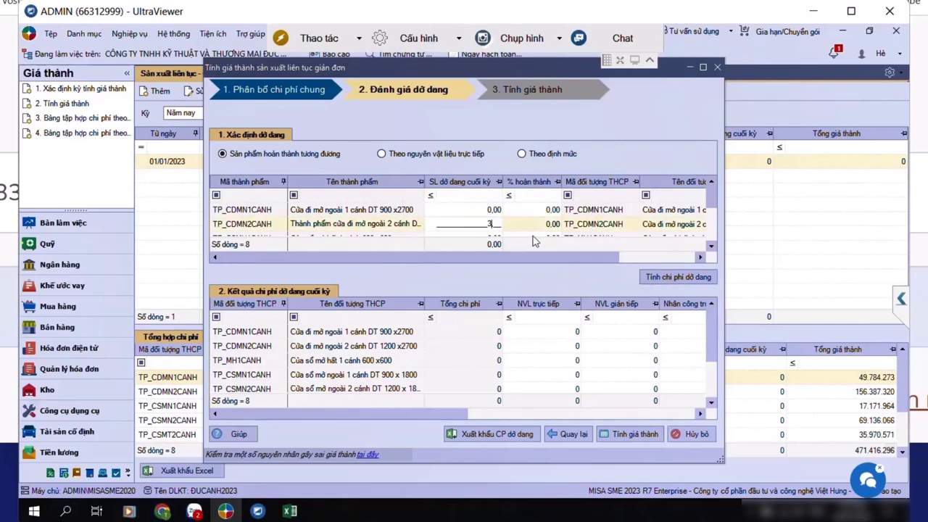
pyautogui.click(538, 226)
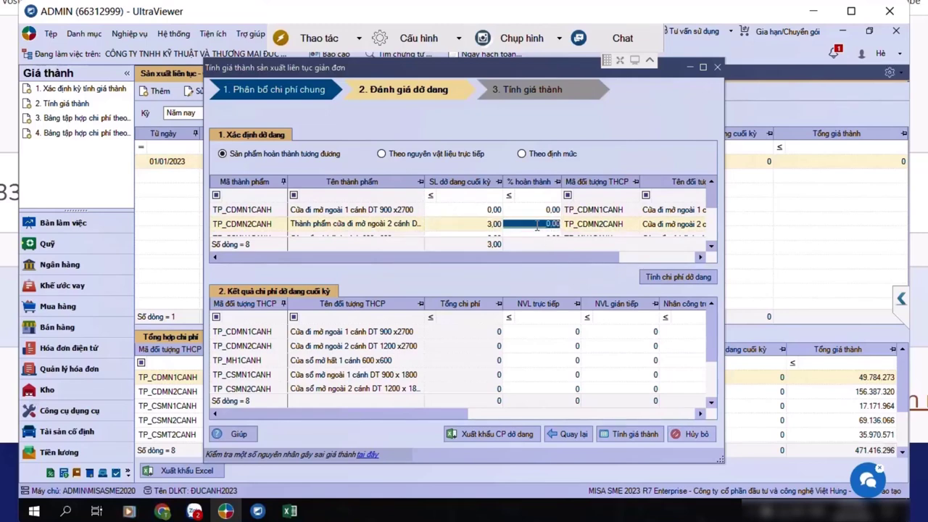
pyautogui.write('1')
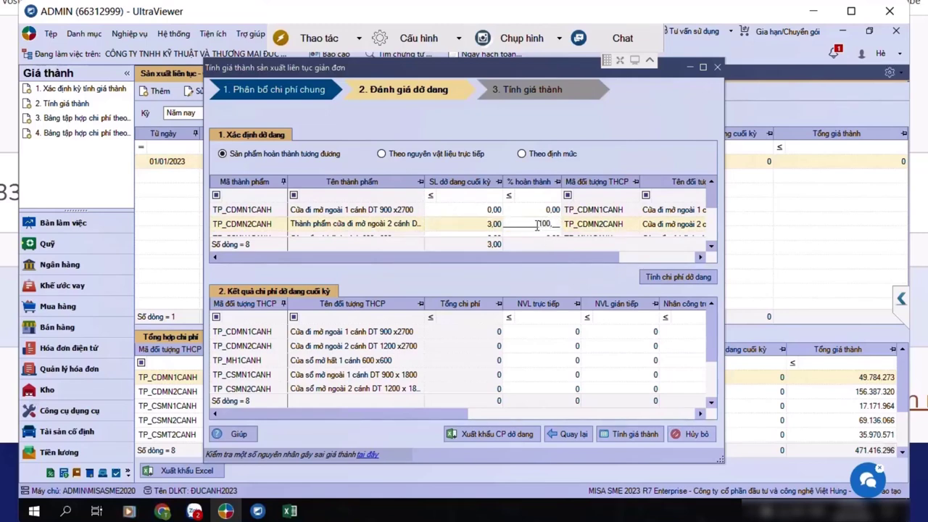
pyautogui.click(590, 226)
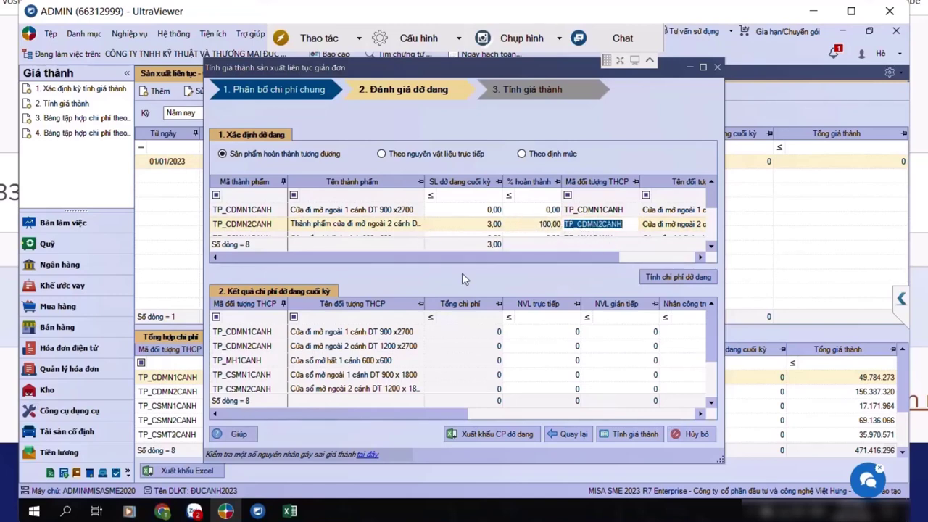
pyautogui.click(674, 280)
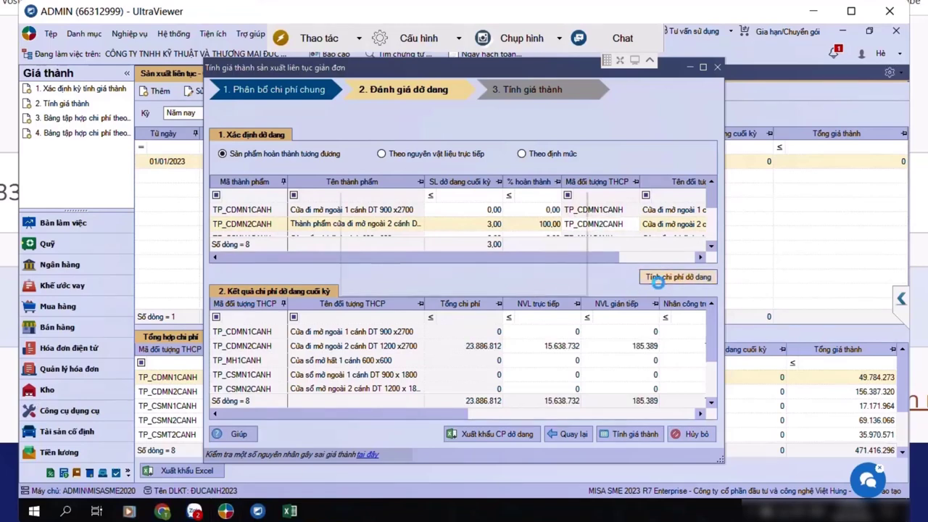